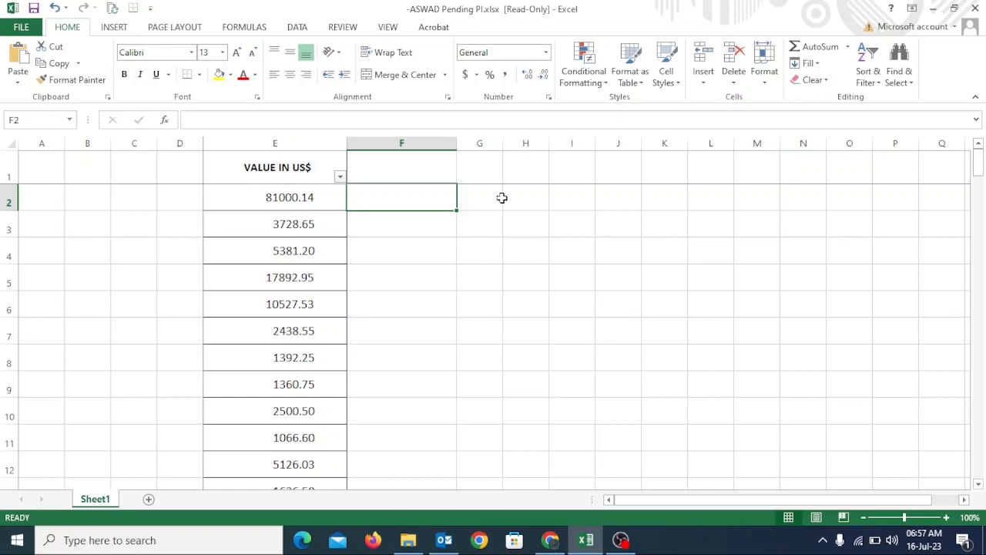
Step: Examine the leading spaces in front of the values in cells E2, E3 and E4
{"action": "left_click", "coordinate": [293, 197]}
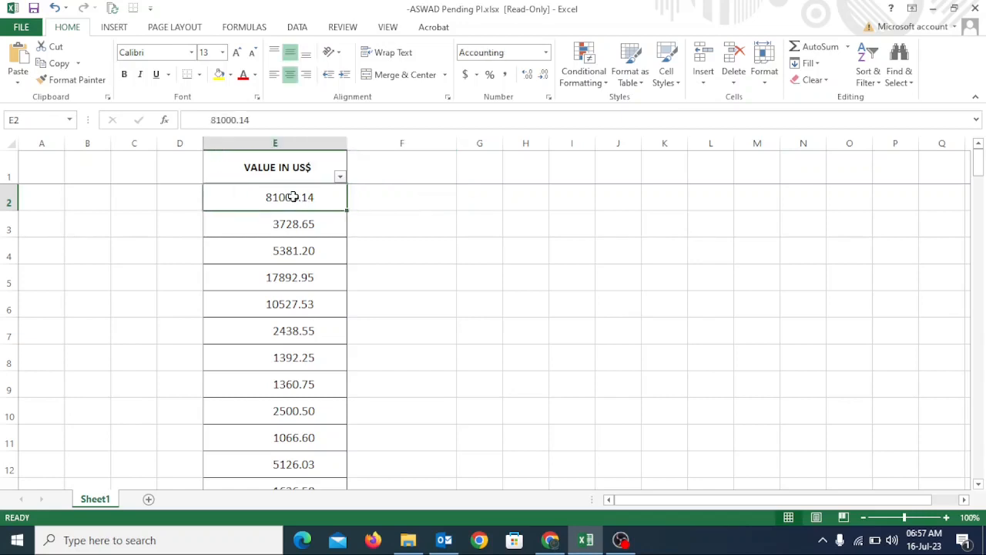
{"action": "left_click", "coordinate": [199, 119]}
{"action": "left_click_drag", "start_coordinate": [198, 119], "coordinate": [190, 119]}
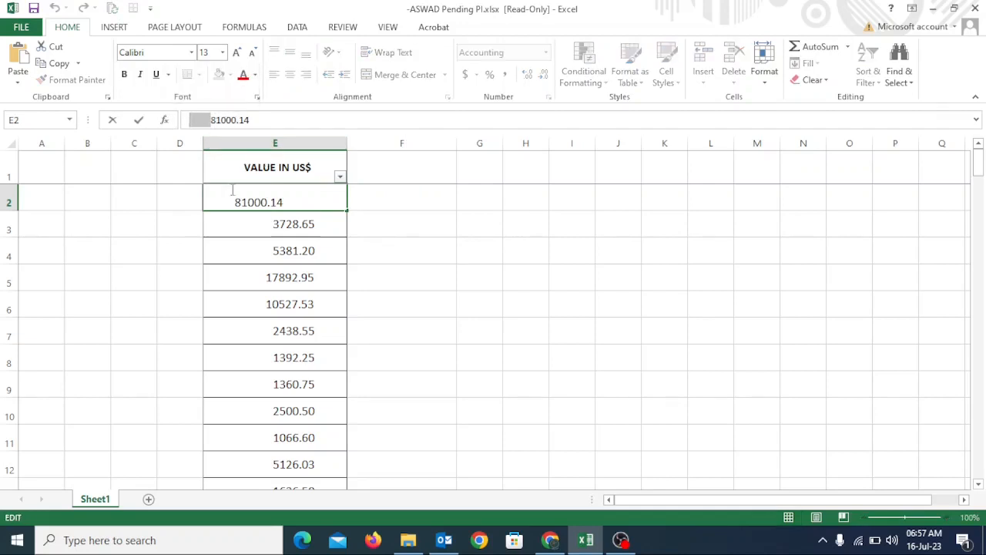
{"action": "left_click", "coordinate": [260, 224]}
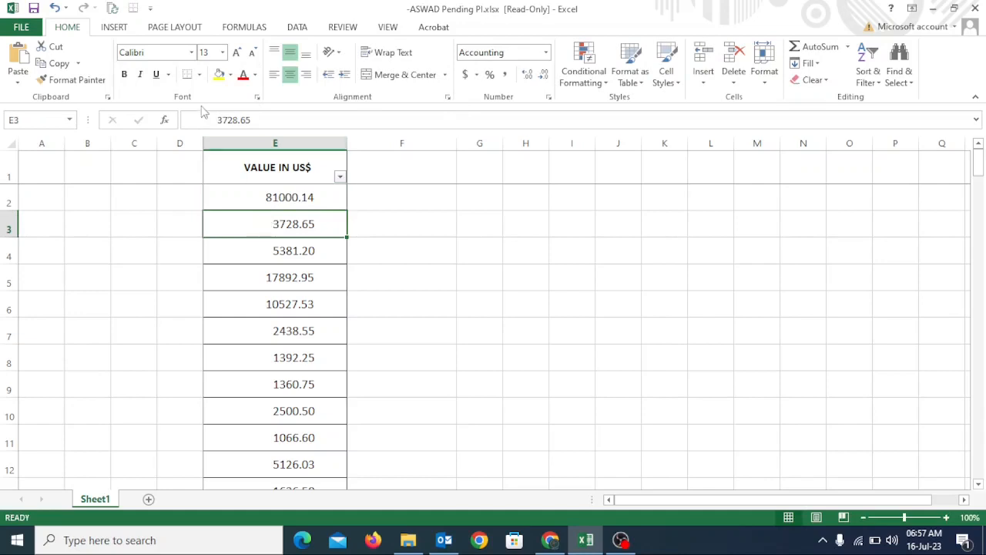
{"action": "left_click_drag", "start_coordinate": [215, 120], "coordinate": [164, 122]}
{"action": "double_click", "coordinate": [275, 219]}
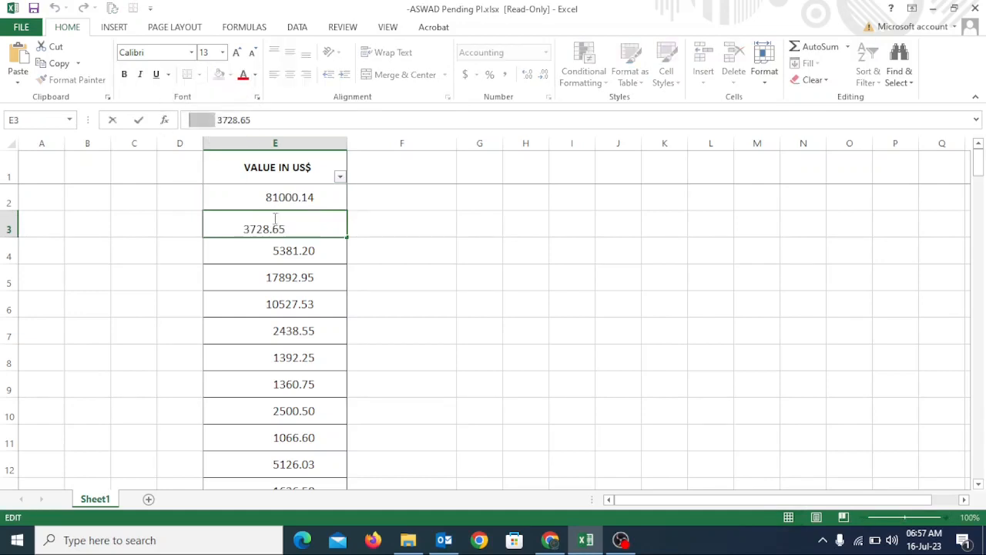
{"action": "key", "text": "Return"}
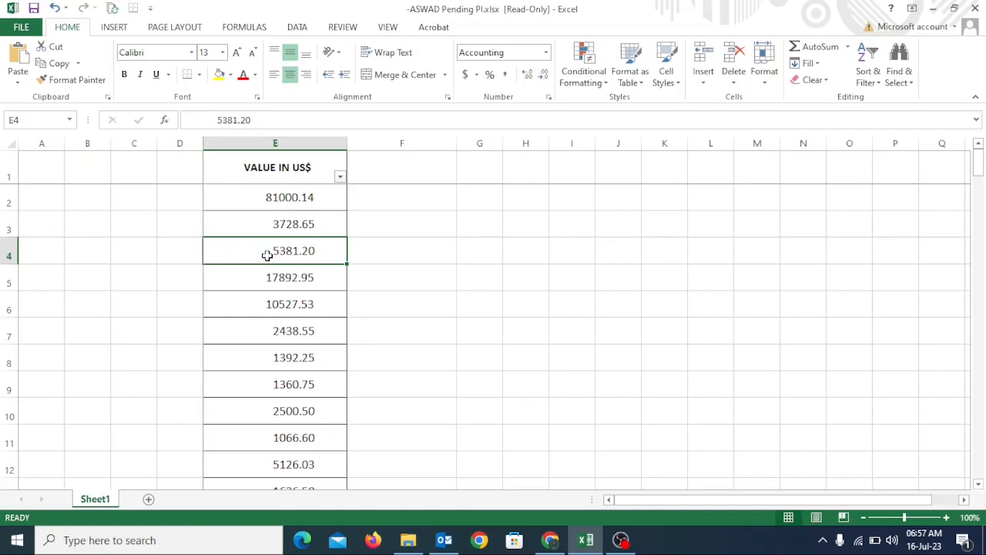
{"action": "left_click_drag", "start_coordinate": [215, 120], "coordinate": [171, 124]}
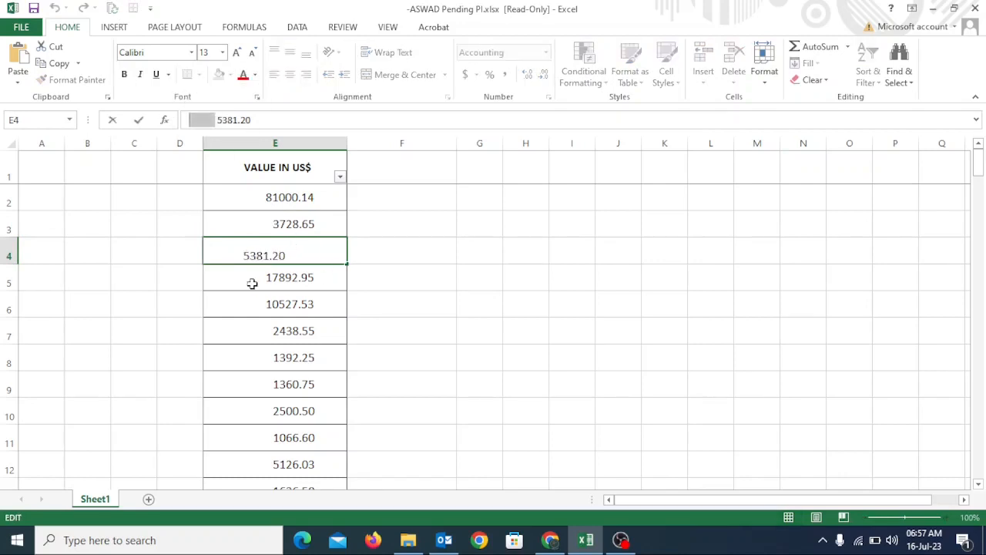
{"action": "key", "text": "Delete"}
{"action": "key", "text": "Return"}
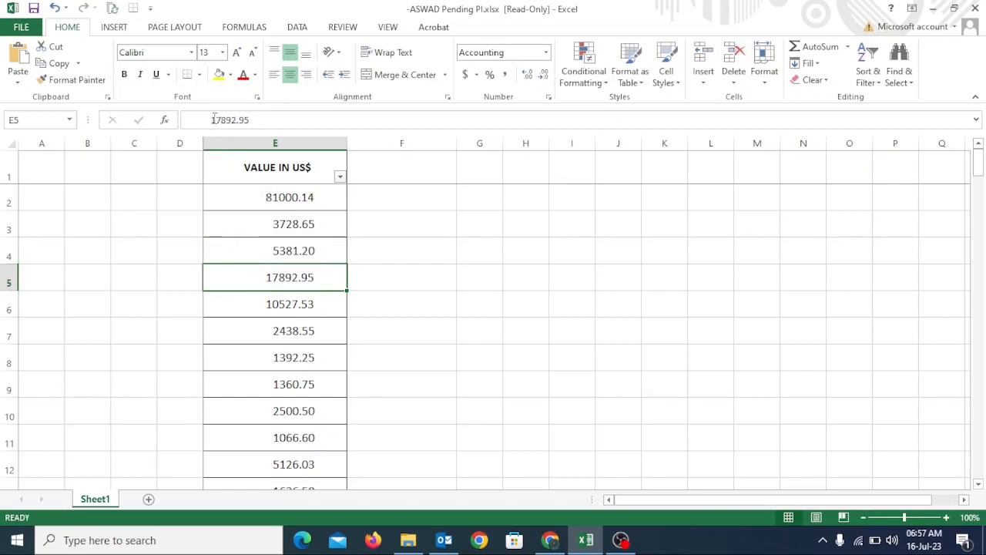
Step: Delete the leading spaces in front of the value in cell E5
{"action": "left_click_drag", "start_coordinate": [215, 119], "coordinate": [166, 124]}
{"action": "key", "text": "Delete"}
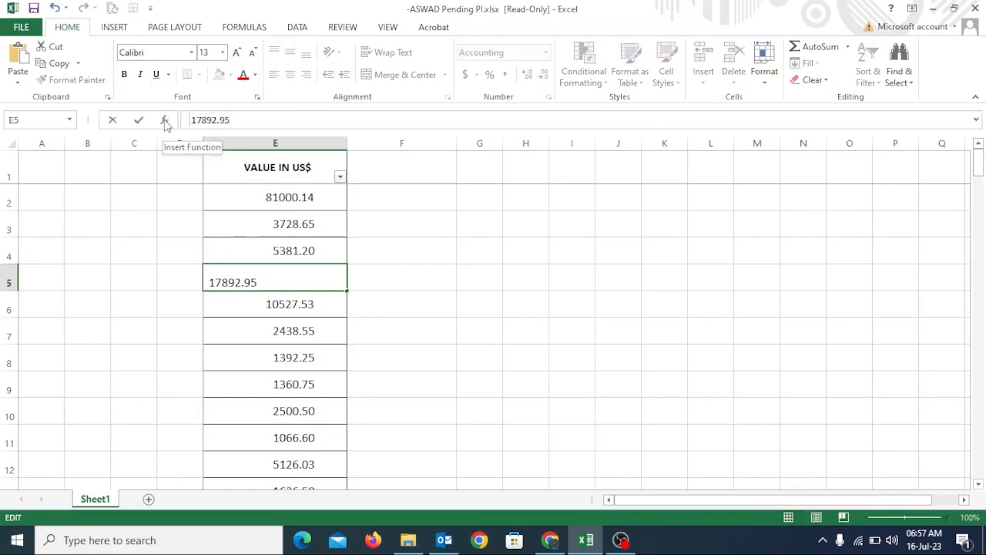
{"action": "key", "text": "Return"}
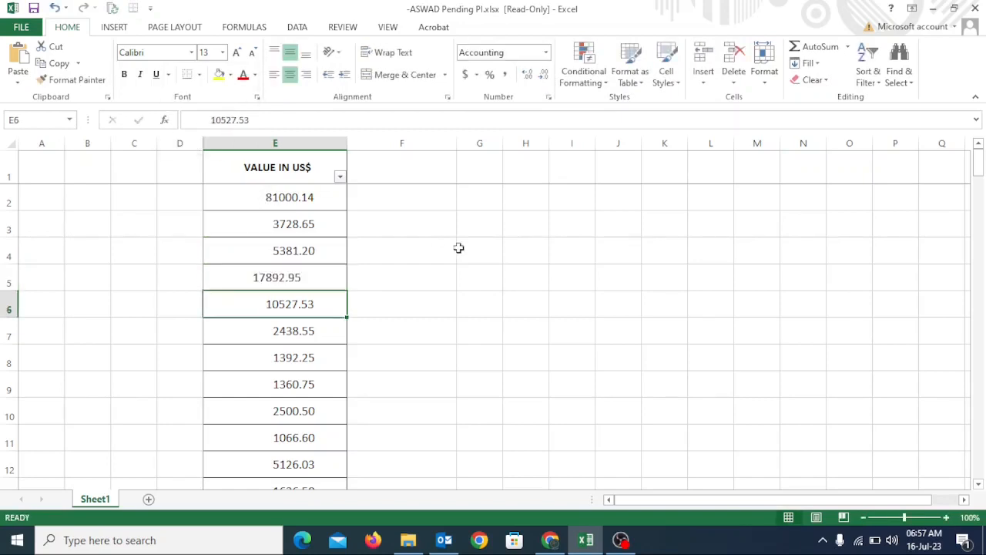
Step: Remove the leading spaces from cell E2 so its content is only 81000.14
{"action": "left_click", "coordinate": [258, 197]}
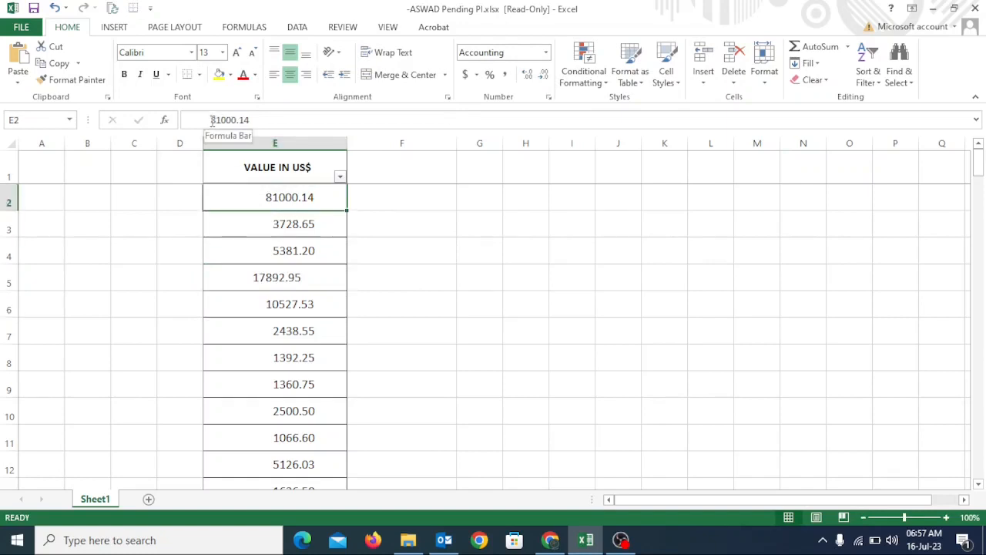
{"action": "left_click_drag", "start_coordinate": [212, 121], "coordinate": [169, 123]}
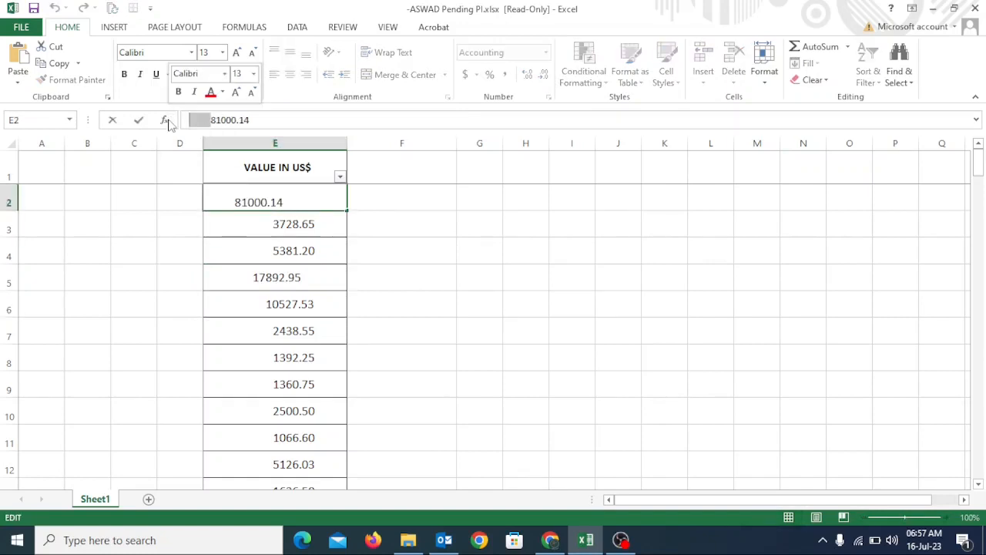
{"action": "key", "text": "BackSpace"}
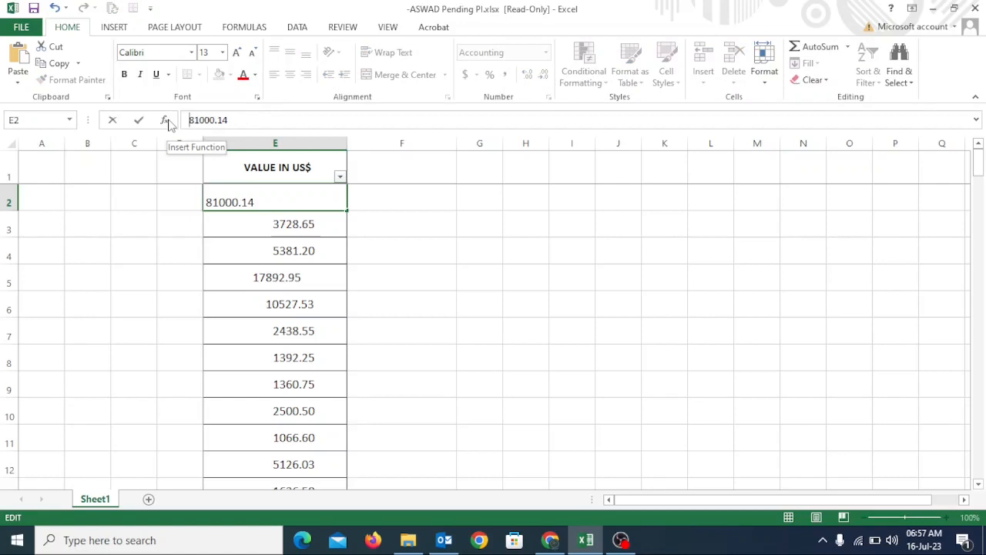
{"action": "key", "text": "Return"}
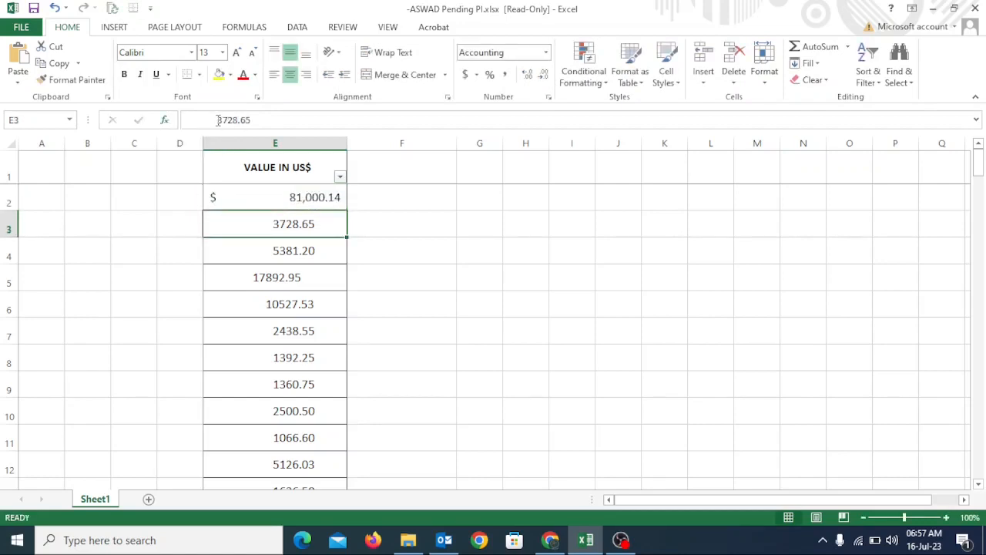
Step: Remove all the leading spaces from cell E3 so its content is only 3728.65
{"action": "left_click", "coordinate": [219, 121]}
{"action": "key", "text": "BackSpace"}
{"action": "key", "text": "BackSpace"}
{"action": "key", "text": "BackSpace"}
{"action": "key", "text": "BackSpace"}
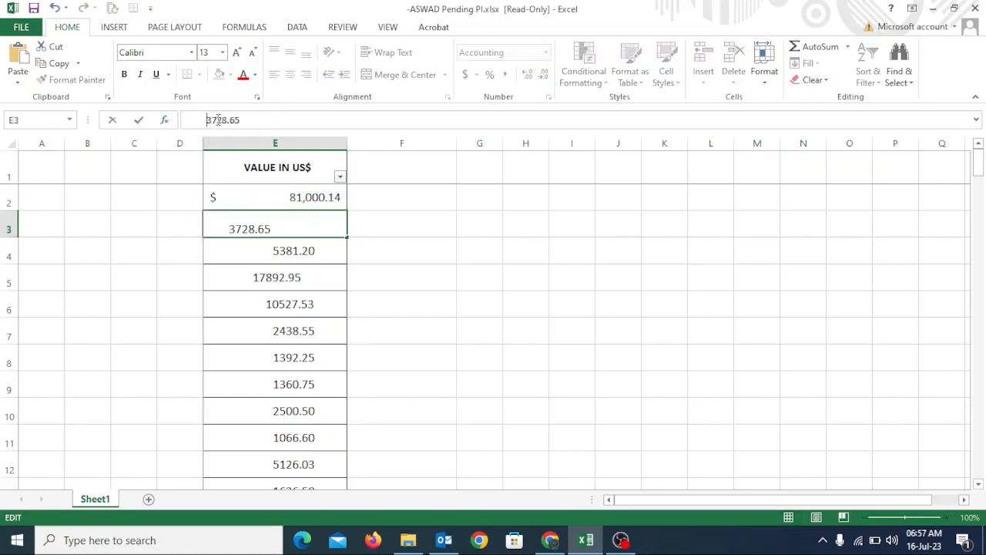
{"action": "key", "text": "BackSpace"}
{"action": "key", "text": "BackSpace"}
{"action": "key", "text": "BackSpace"}
{"action": "key", "text": "BackSpace"}
{"action": "key", "text": "BackSpace"}
{"action": "key", "text": "BackSpace"}
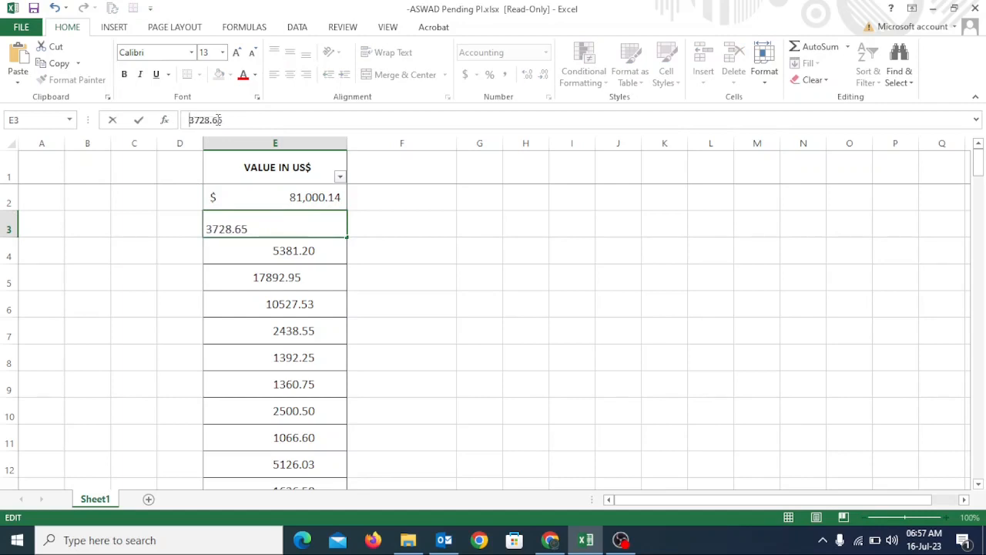
{"action": "key", "text": "Return"}
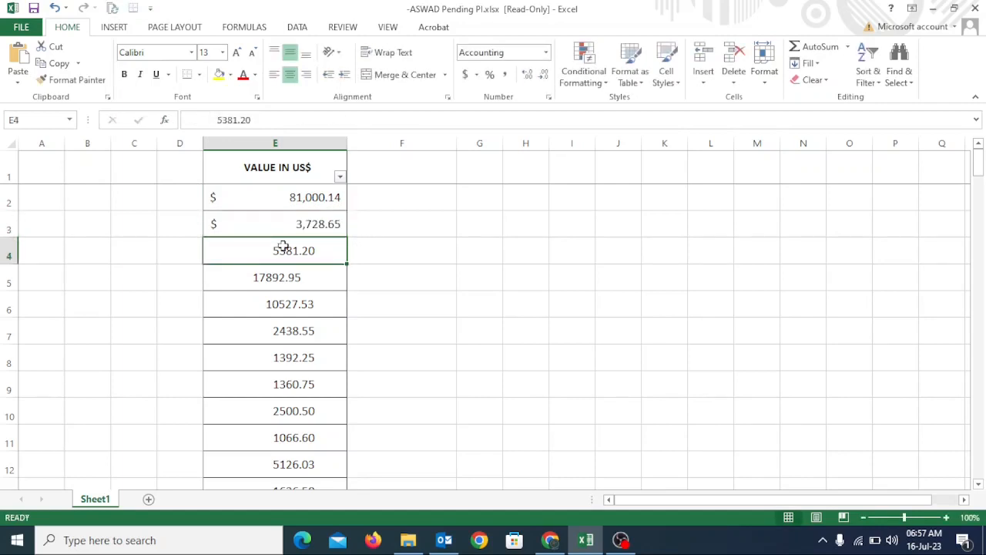
Step: Begin a formula in cell F4 with =CLEAN(E4)
{"action": "left_click", "coordinate": [414, 245]}
{"action": "type", "text": "="}
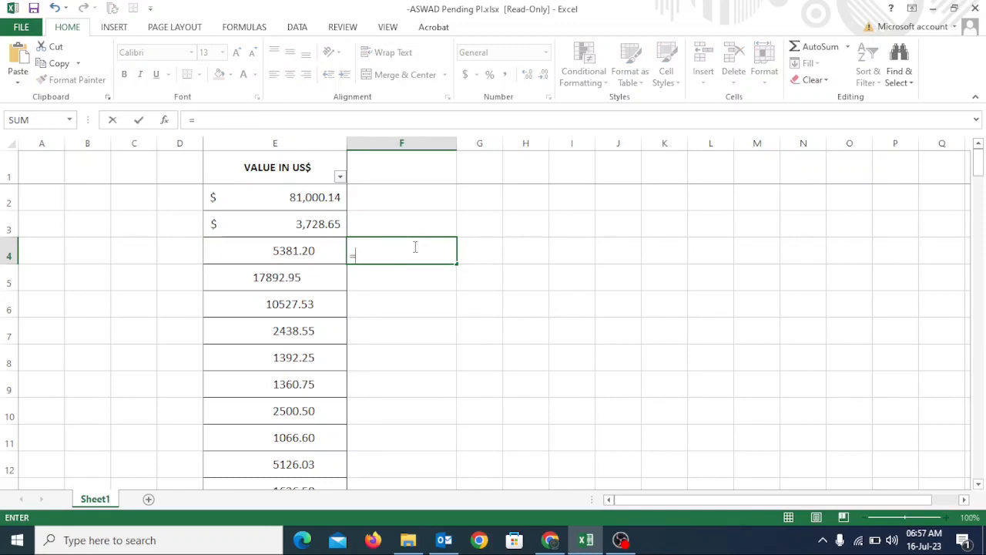
{"action": "type", "text": "cl"}
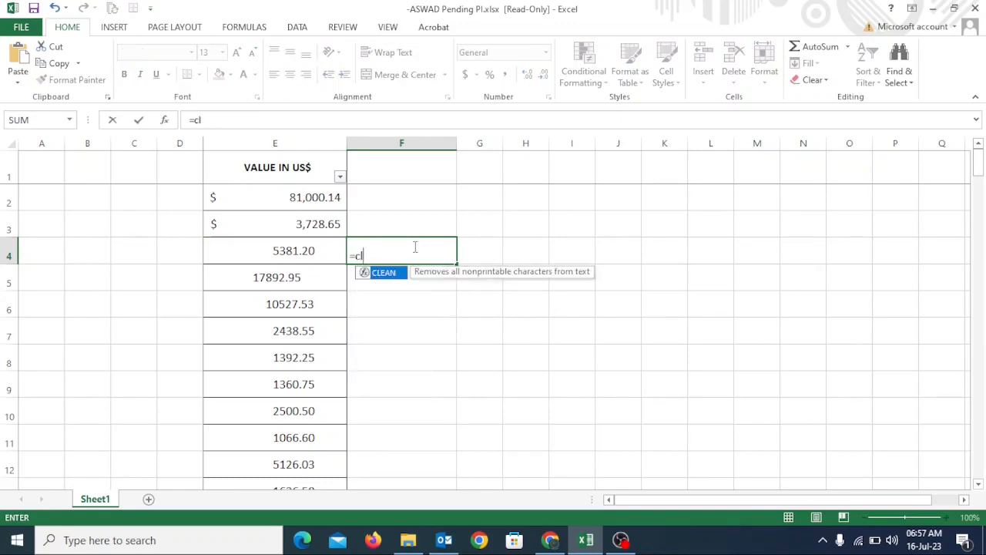
{"action": "double_click", "coordinate": [383, 274]}
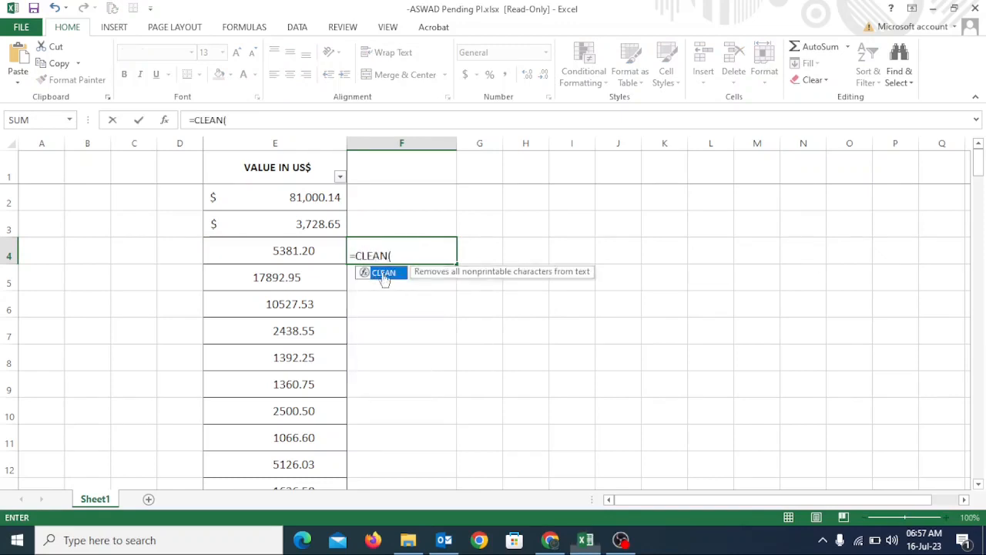
{"action": "left_click", "coordinate": [314, 250]}
{"action": "type", "text": ")"}
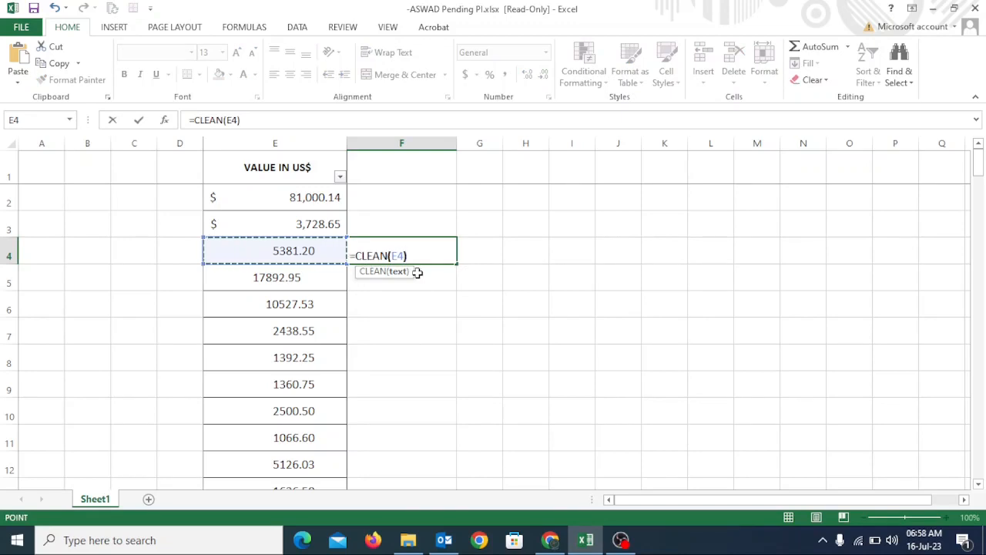
{"action": "type", "text": ",ch"}
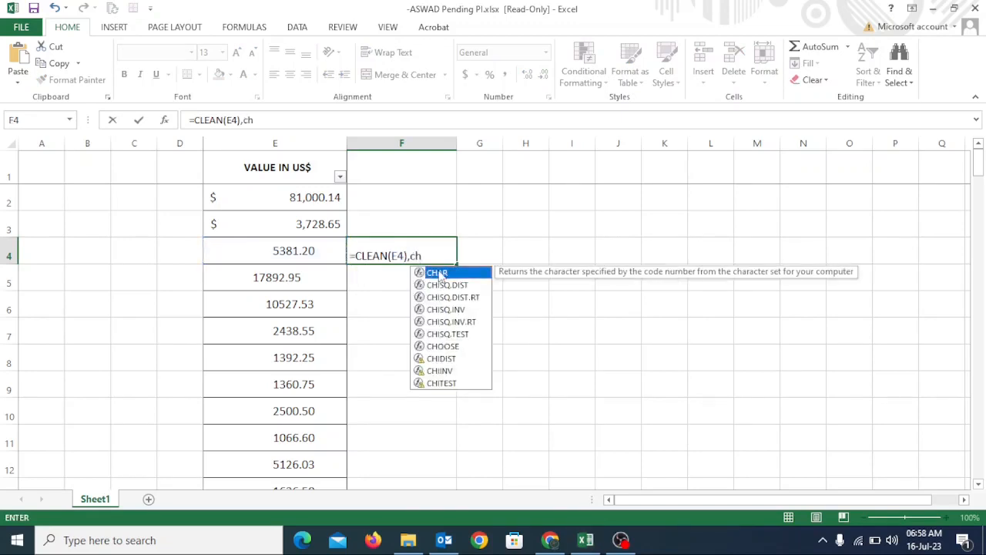
Step: Add CHAR(160) as the next argument after CLEAN(E4) in the F4 formula
{"action": "double_click", "coordinate": [436, 273]}
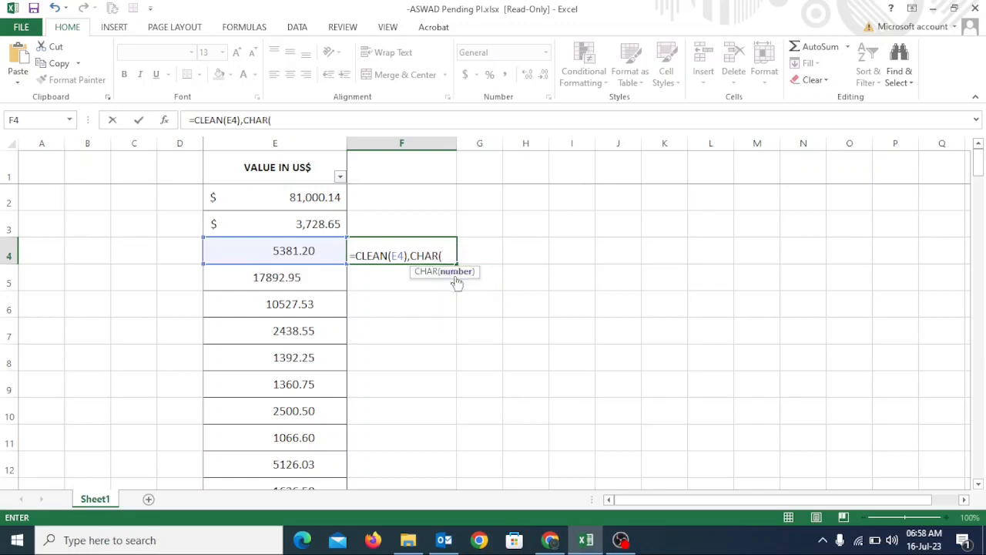
{"action": "type", "text": "160)"}
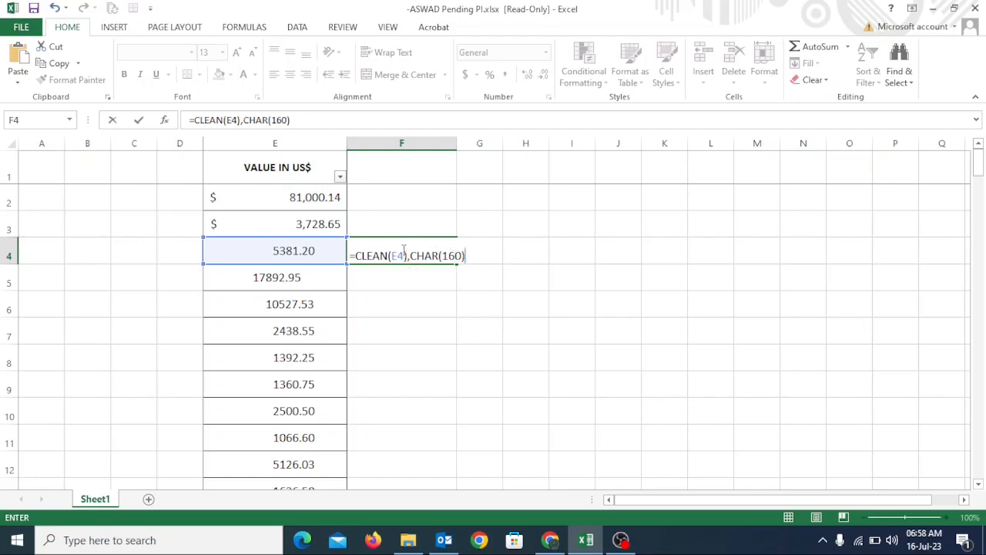
Step: Wrap the F4 formula in SUBSTITUTE with empty replacement text, giving =SUBSTITUTE(CLEAN(E4),CHAR(160),""), and enter it
{"action": "left_click", "coordinate": [357, 256]}
{"action": "type", "text": "sub"}
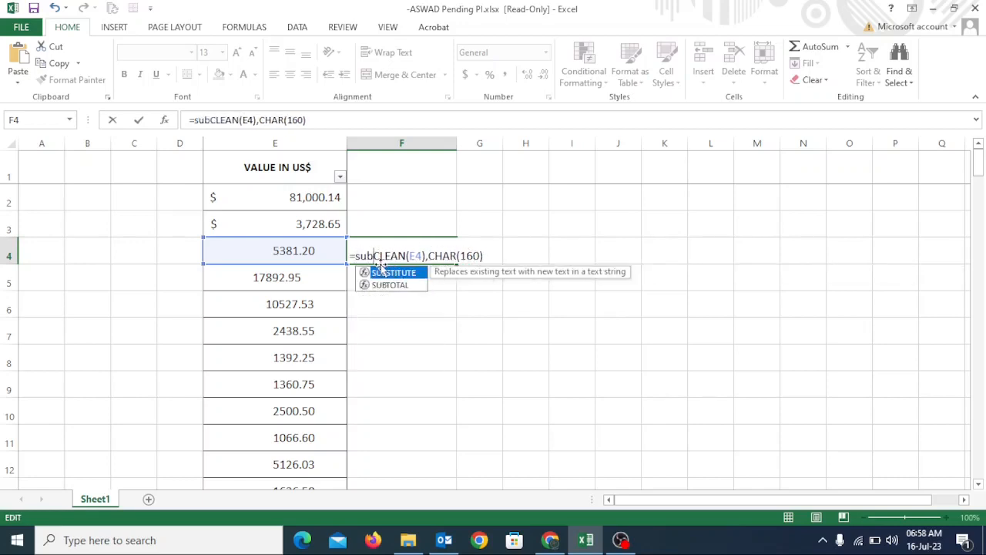
{"action": "double_click", "coordinate": [382, 275]}
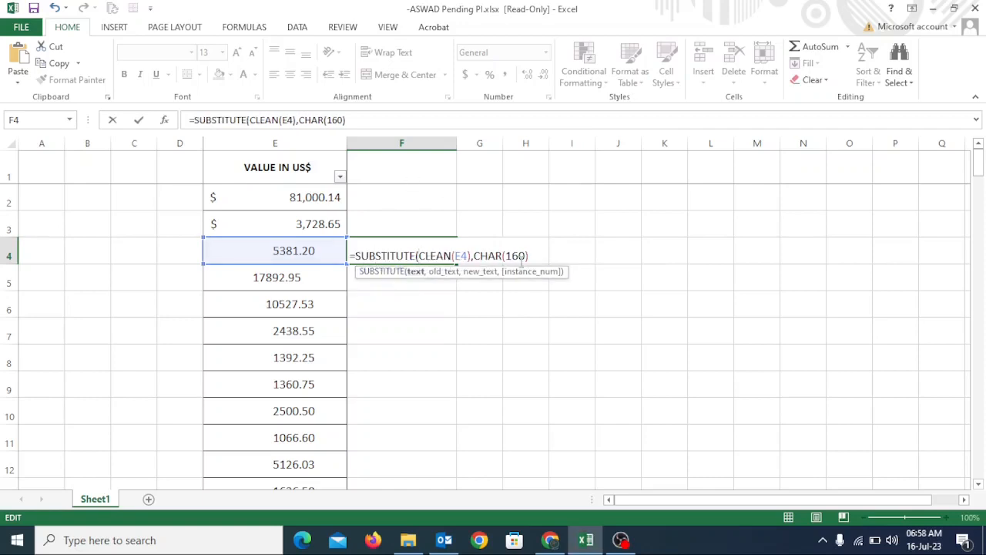
{"action": "type", "text": ","}
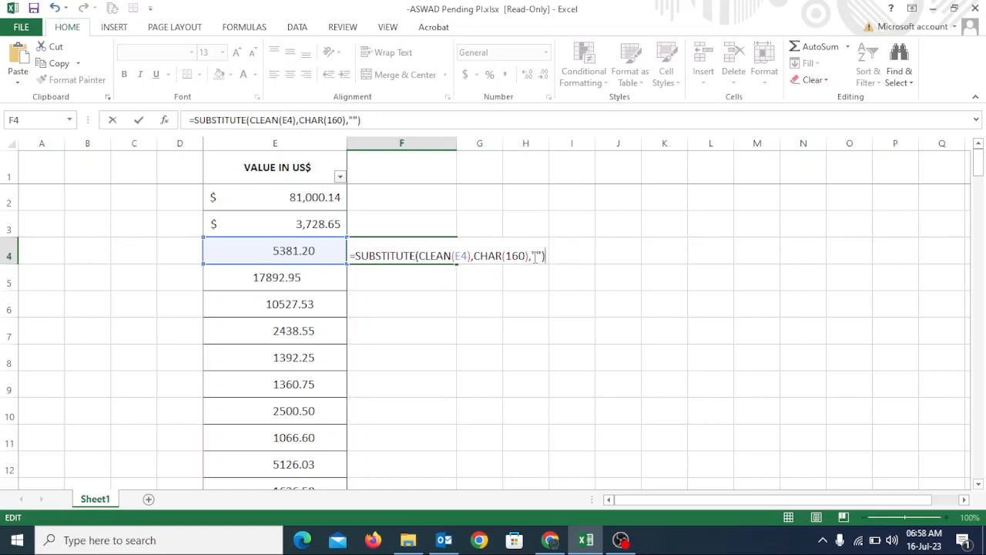
{"action": "key", "text": "Return"}
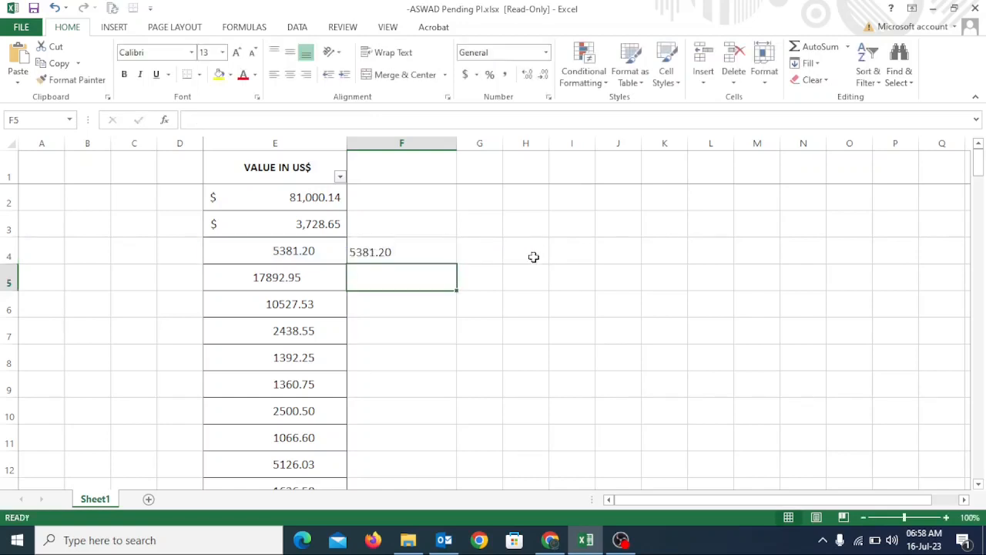
Step: Fill the SUBSTITUTE formula from F4 down to F11 and check several of the filled cells
{"action": "left_click", "coordinate": [390, 254]}
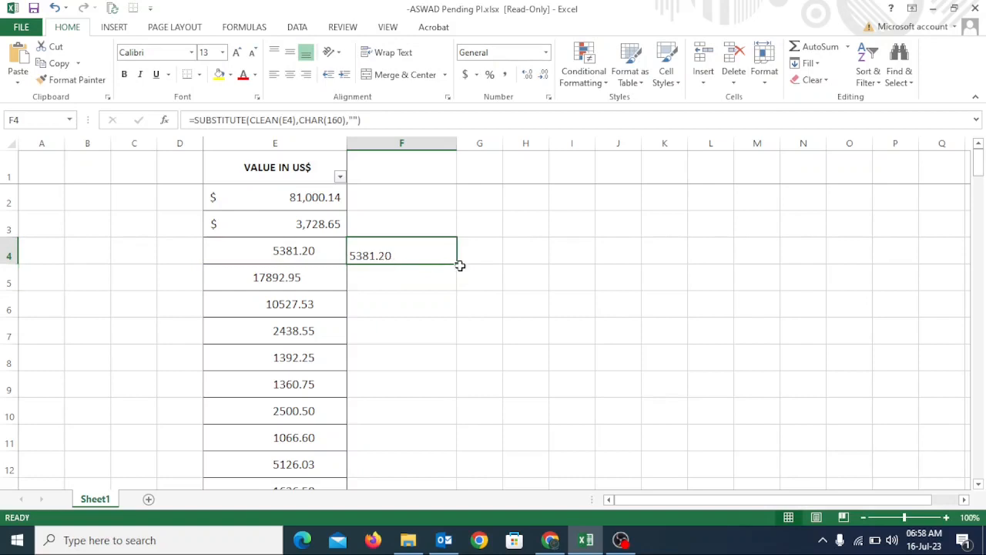
{"action": "left_click_drag", "start_coordinate": [458, 264], "coordinate": [447, 449]}
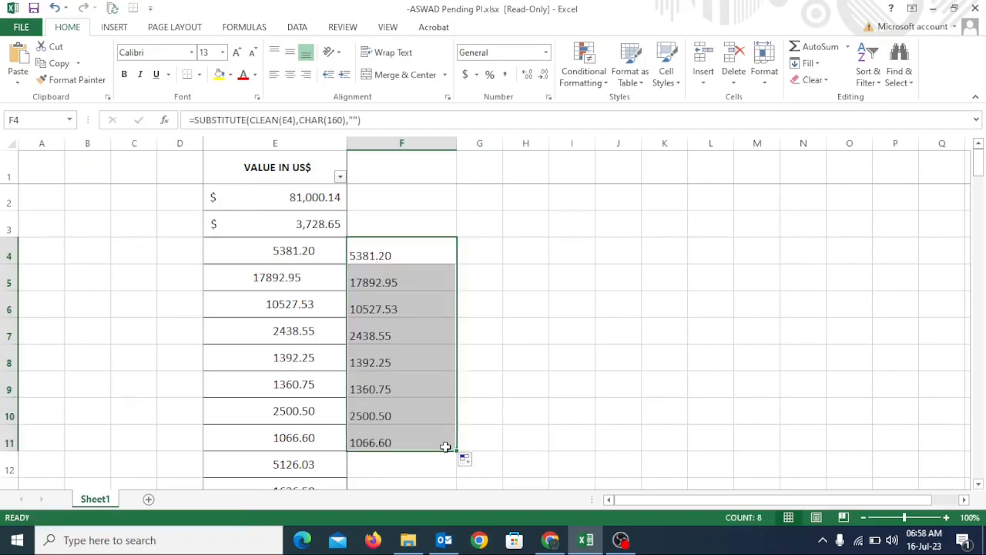
{"action": "left_click", "coordinate": [390, 354]}
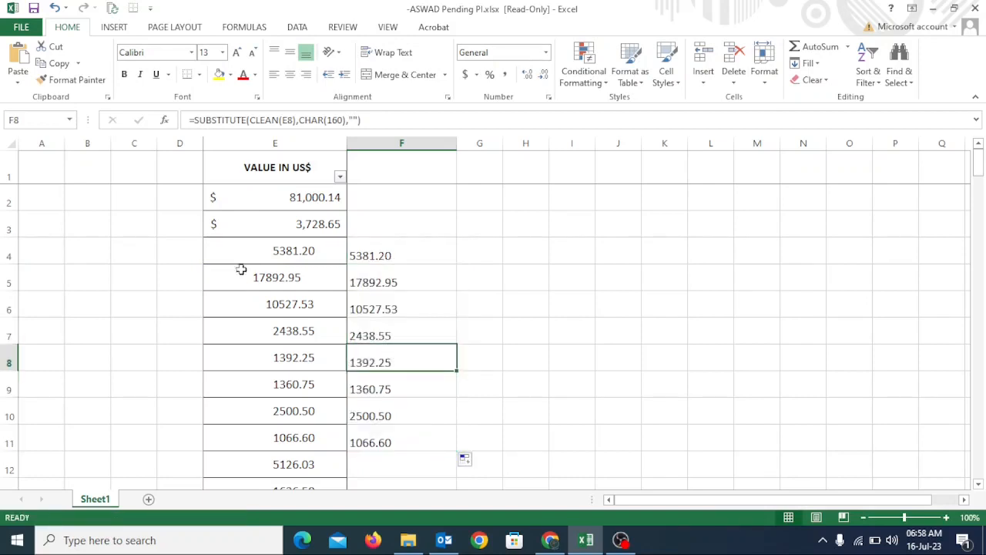
{"action": "left_click", "coordinate": [397, 262]}
{"action": "left_click", "coordinate": [396, 286]}
{"action": "left_click", "coordinate": [389, 312]}
{"action": "left_click", "coordinate": [386, 350]}
Step: Build the expression =CLEAN(E4),CHAR(160) in cell G4
{"action": "left_click", "coordinate": [489, 253]}
{"action": "type", "text": "=cl"}
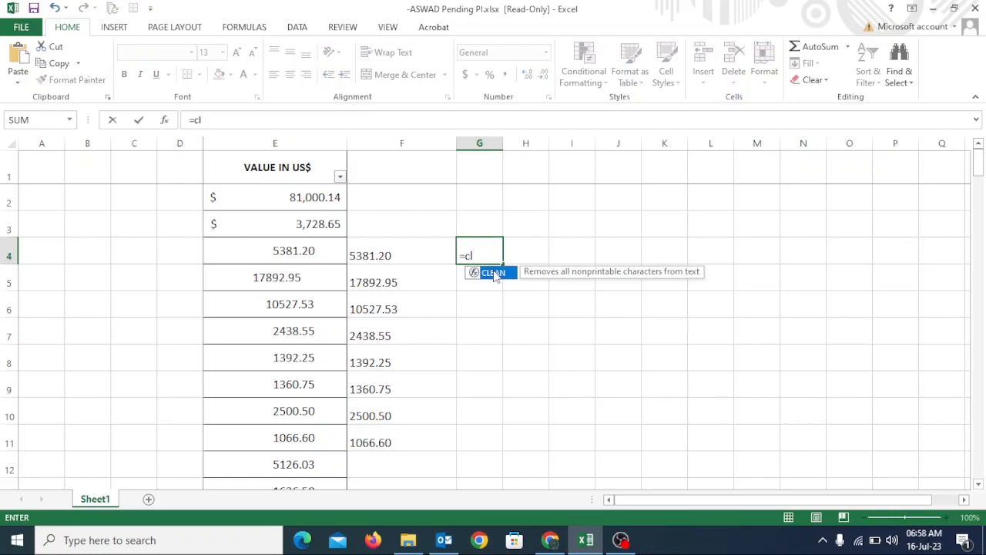
{"action": "double_click", "coordinate": [494, 274]}
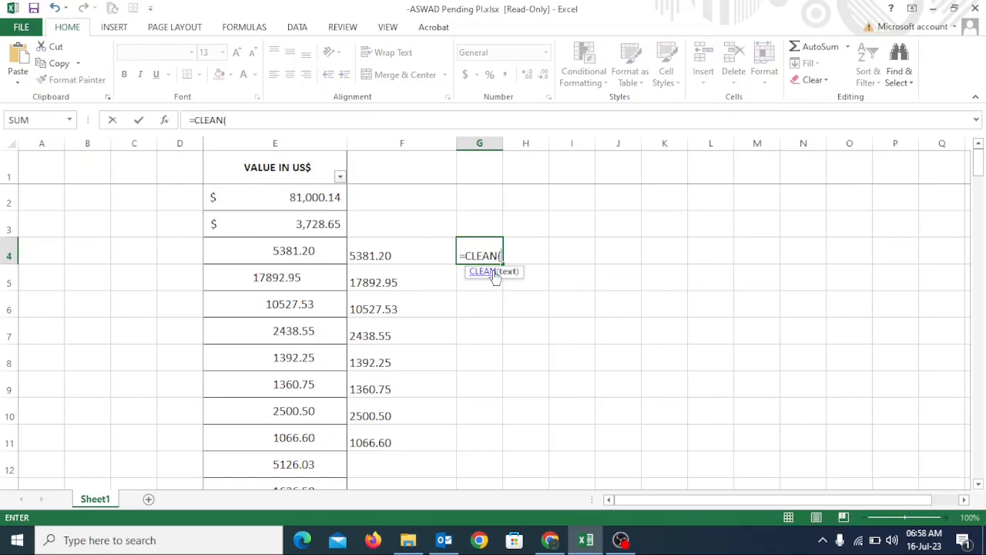
{"action": "left_click", "coordinate": [300, 251]}
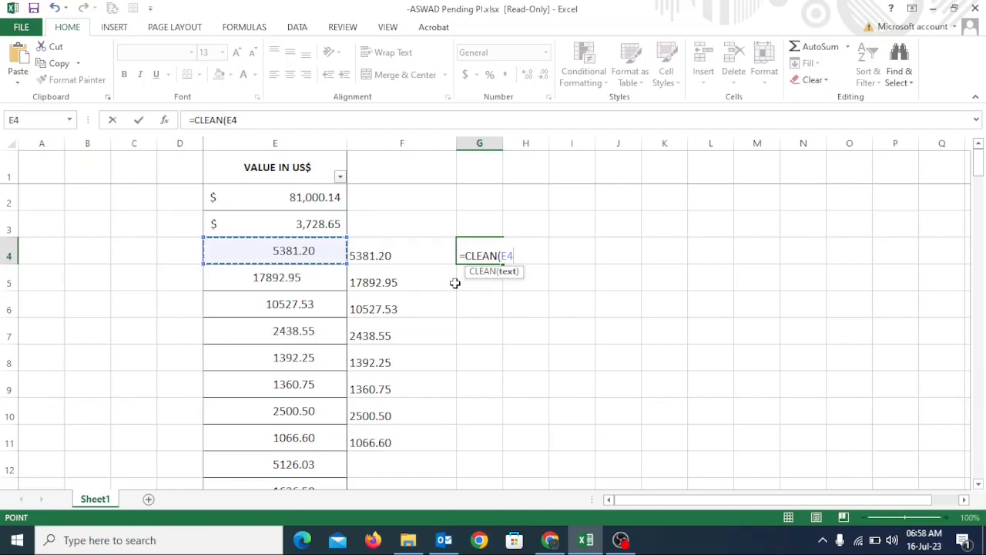
{"action": "type", "text": "),"}
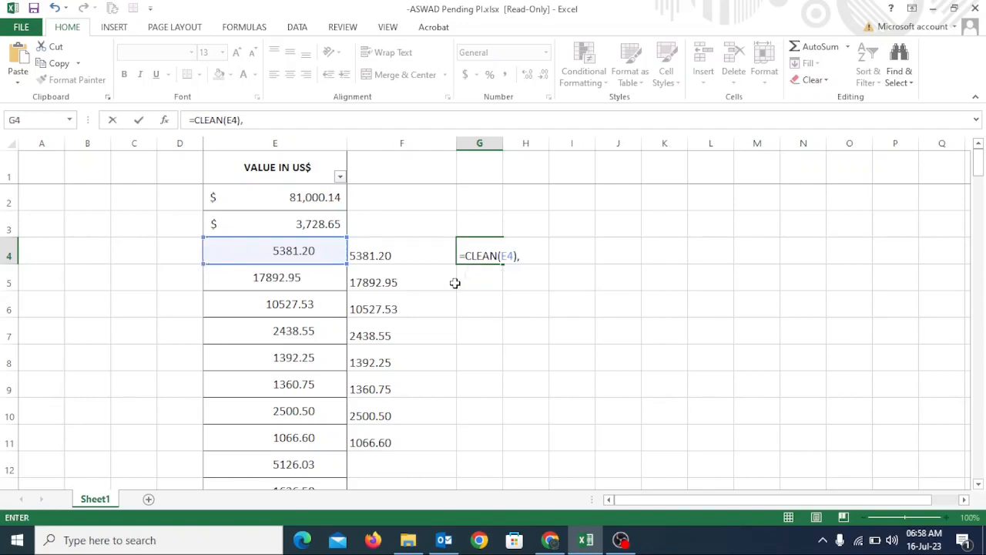
{"action": "type", "text": "ch"}
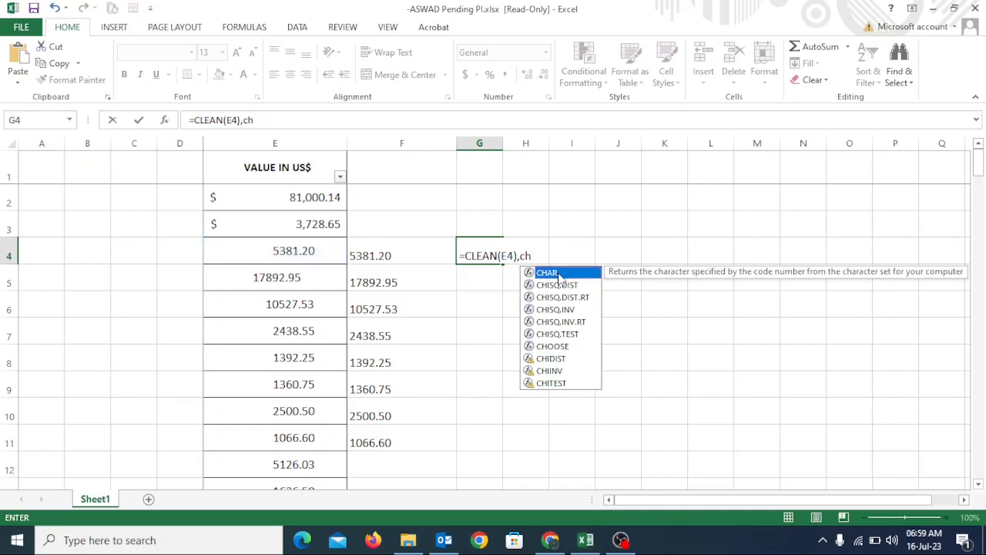
{"action": "double_click", "coordinate": [560, 275]}
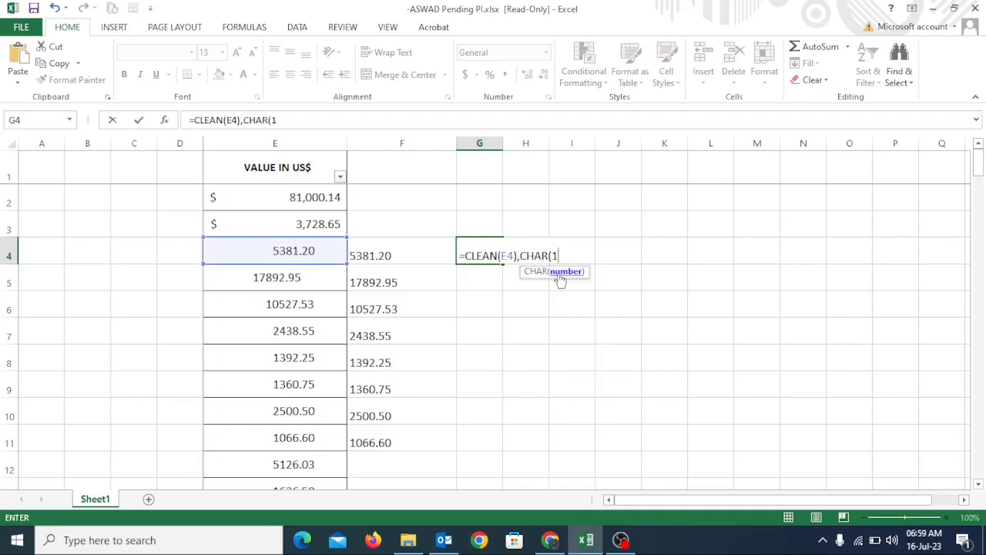
{"action": "type", "text": "160"}
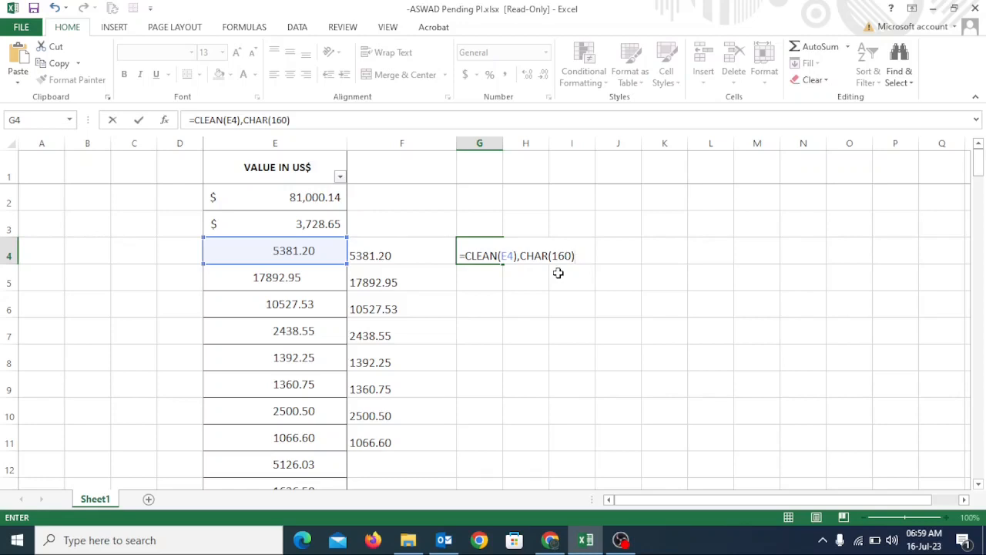
Step: Remove the equals sign from G4 and enter CLEAN(E4),CHAR(160) as plain text
{"action": "left_click", "coordinate": [195, 120]}
{"action": "key", "text": "BackSpace"}
{"action": "key", "text": "Return"}
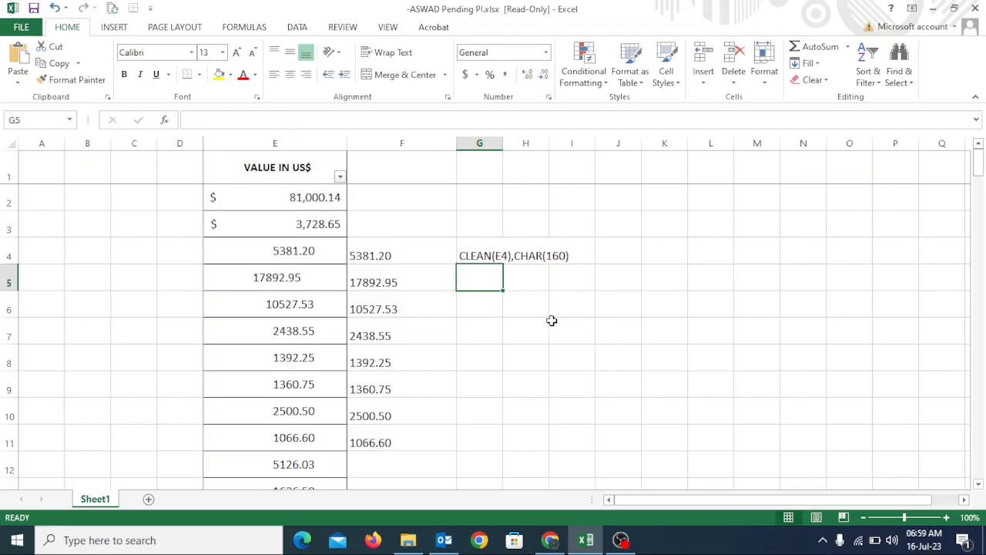
Step: Enter the sample text datamind in cell G6 and widen column G to fit it
{"action": "left_click", "coordinate": [490, 303]}
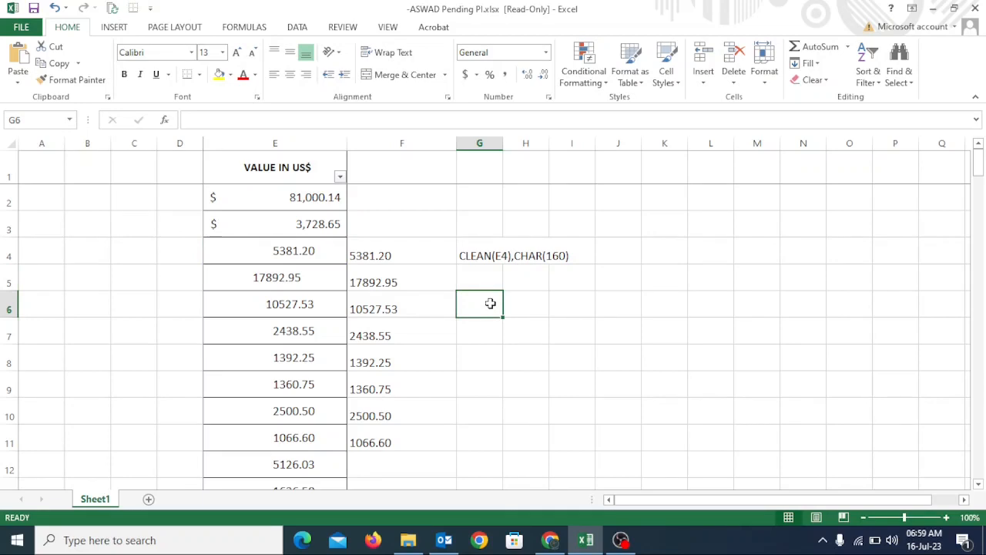
{"action": "type", "text": "datamind"}
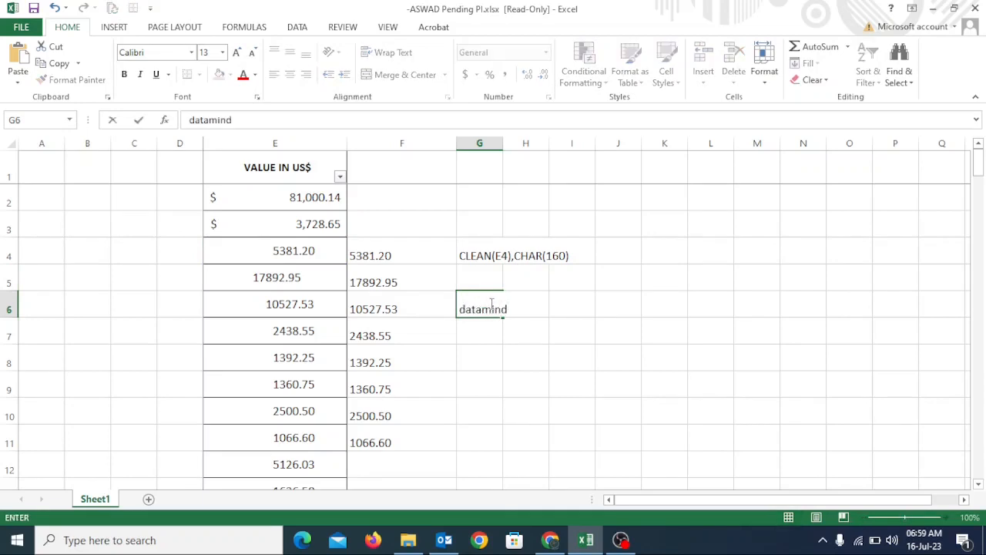
{"action": "key", "text": "Tab"}
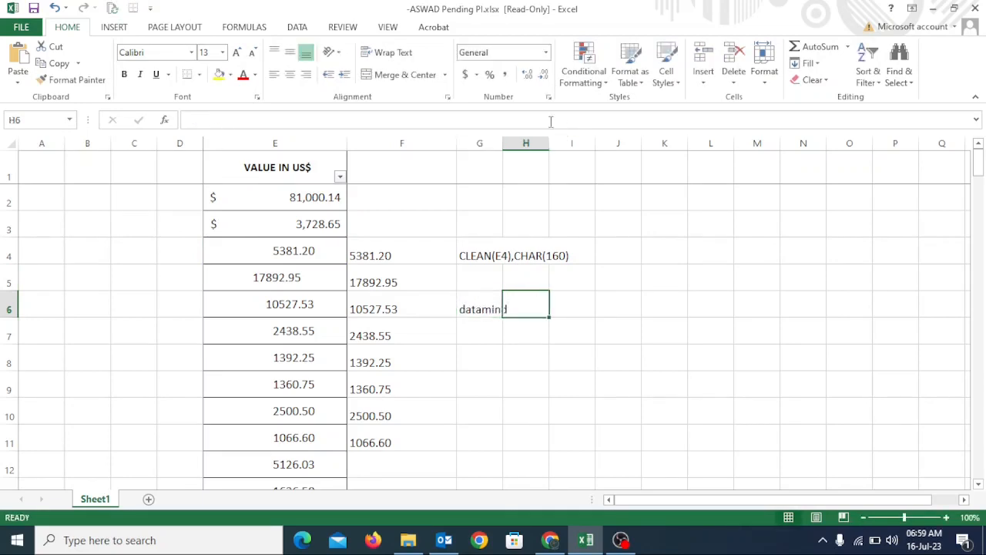
{"action": "left_click_drag", "start_coordinate": [502, 144], "coordinate": [539, 146]}
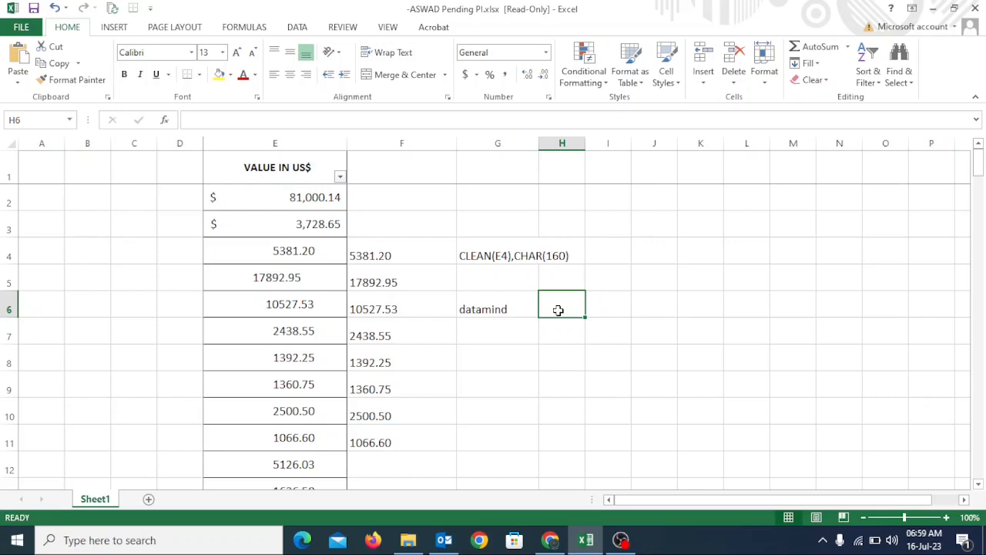
Step: Enter =SUBSTITUTE(G6,"datamind","Youtube") in cell H6 to replace the sample text
{"action": "type", "text": "="}
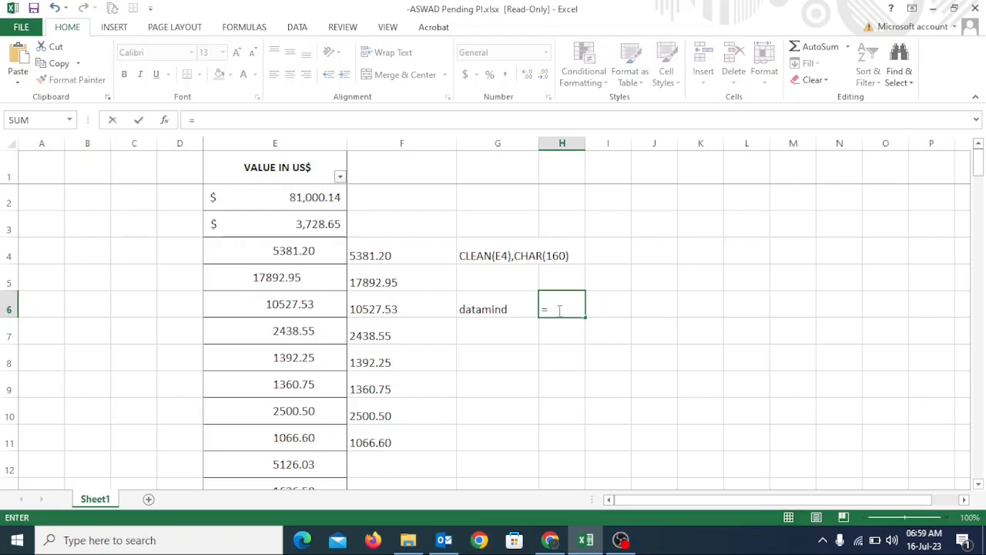
{"action": "type", "text": "su"}
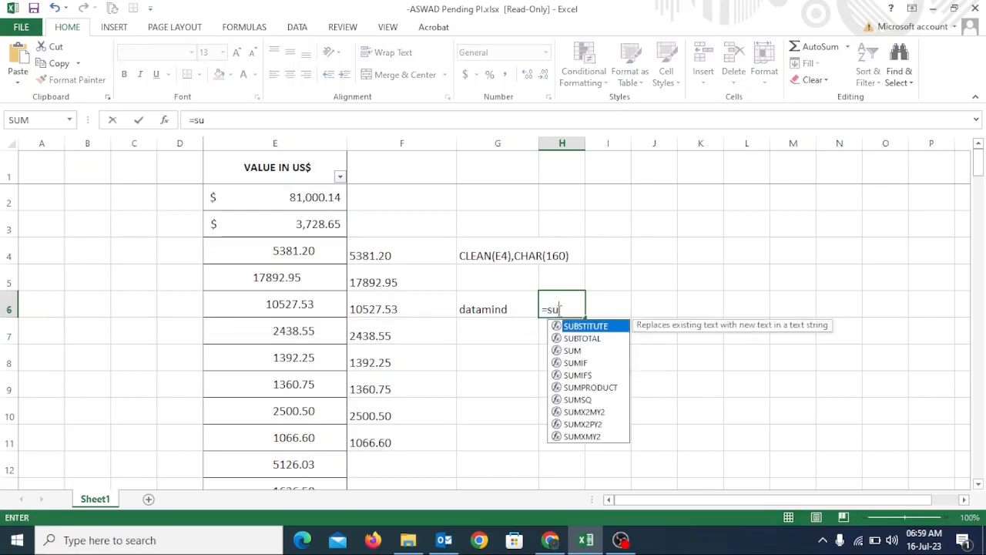
{"action": "double_click", "coordinate": [584, 329]}
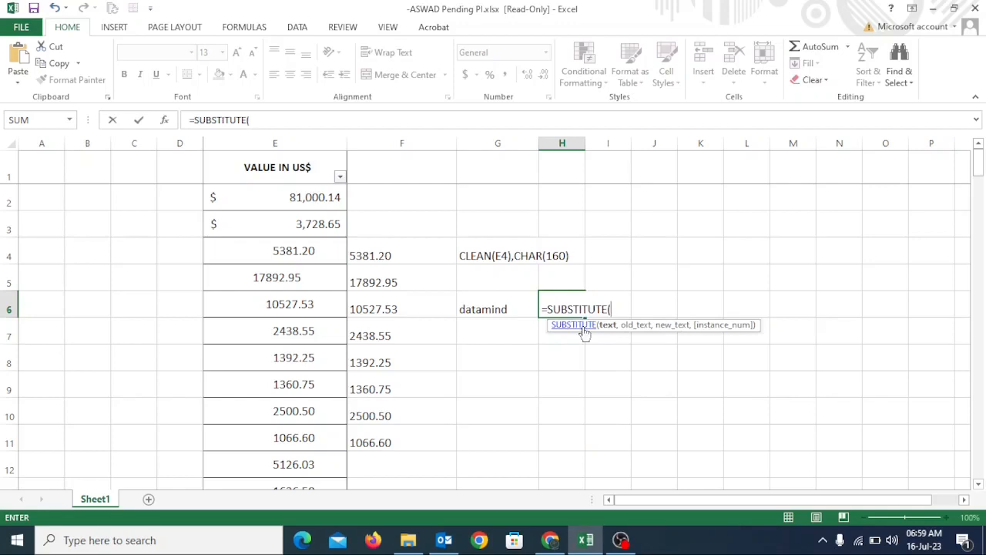
{"action": "left_click", "coordinate": [487, 305]}
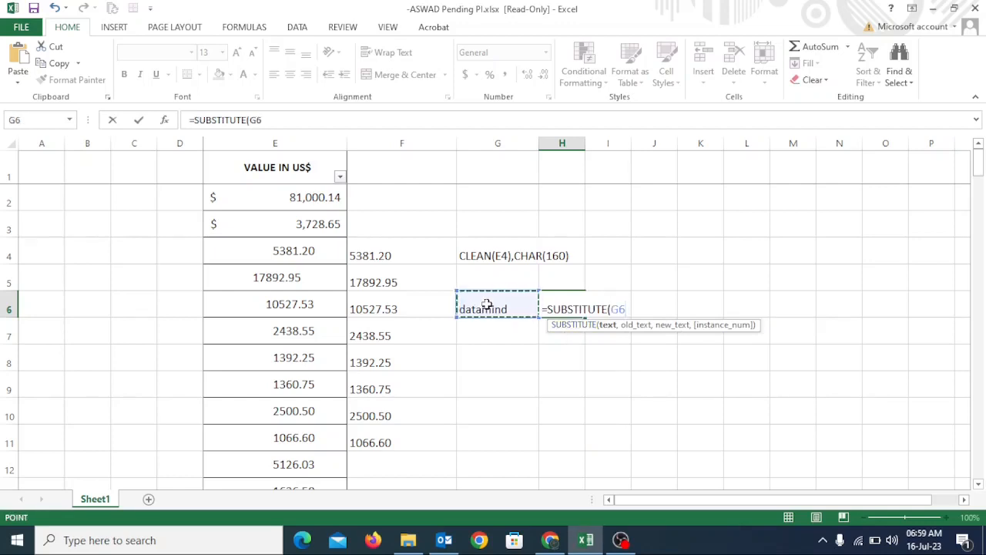
{"action": "type", "text": ","}
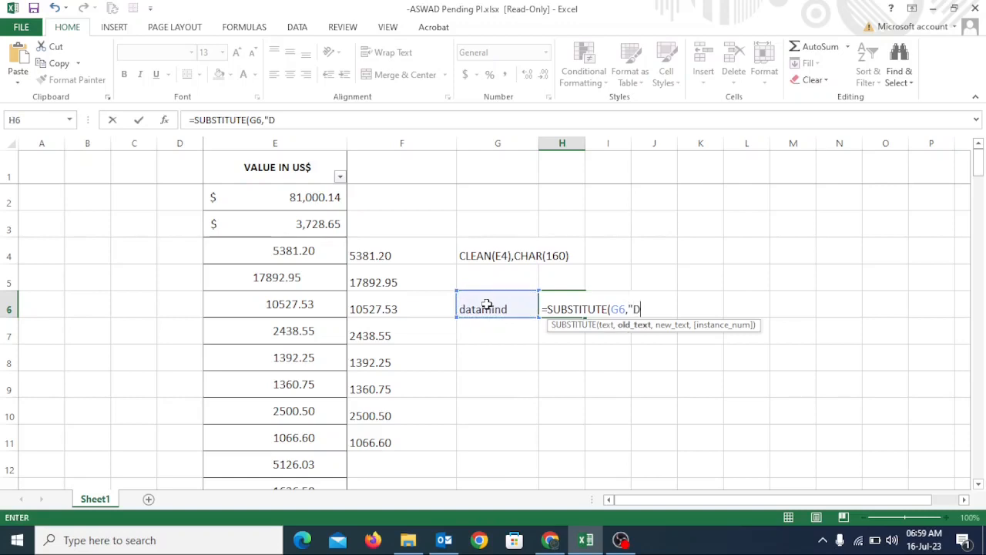
{"action": "type", "text": "\"datamind\","}
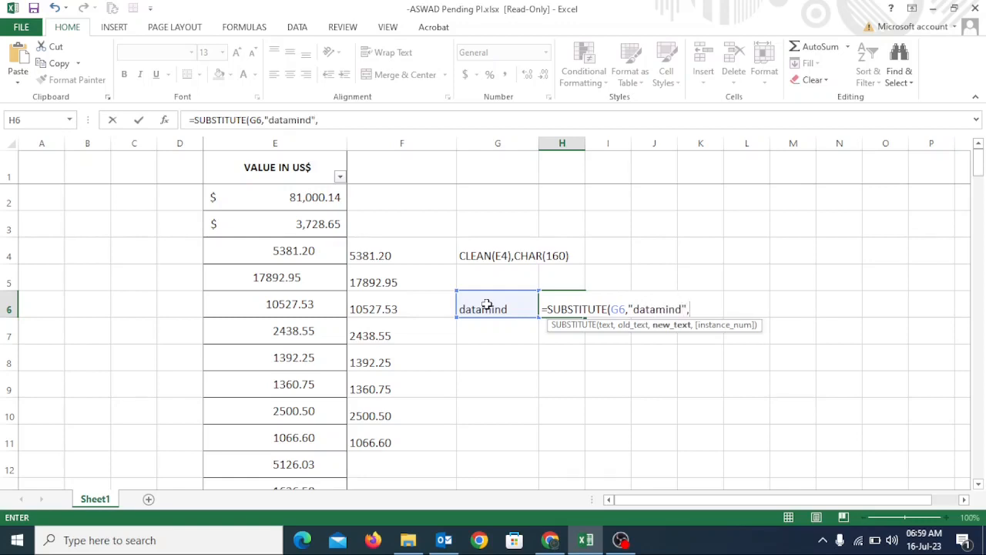
{"action": "type", "text": "\"Youtube\")"}
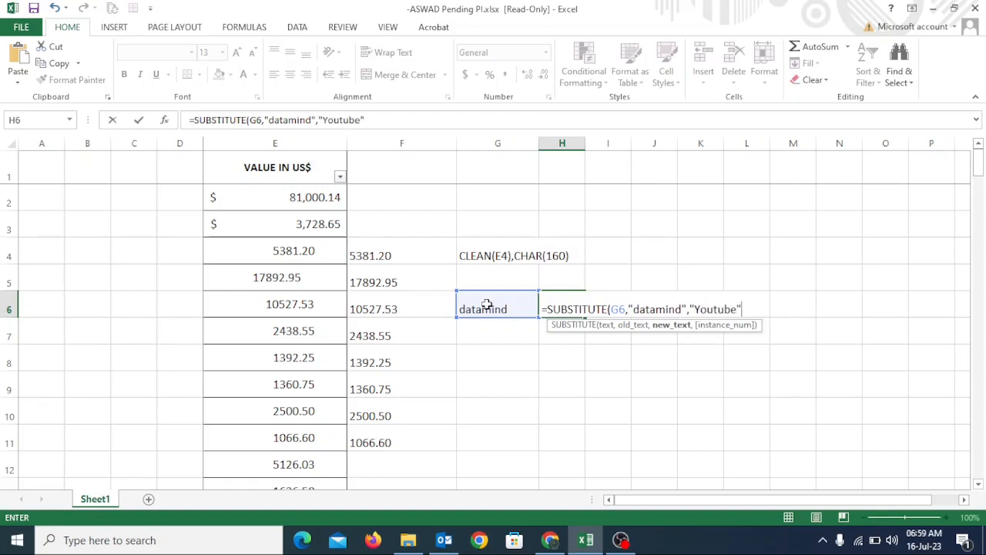
{"action": "key", "text": "Return"}
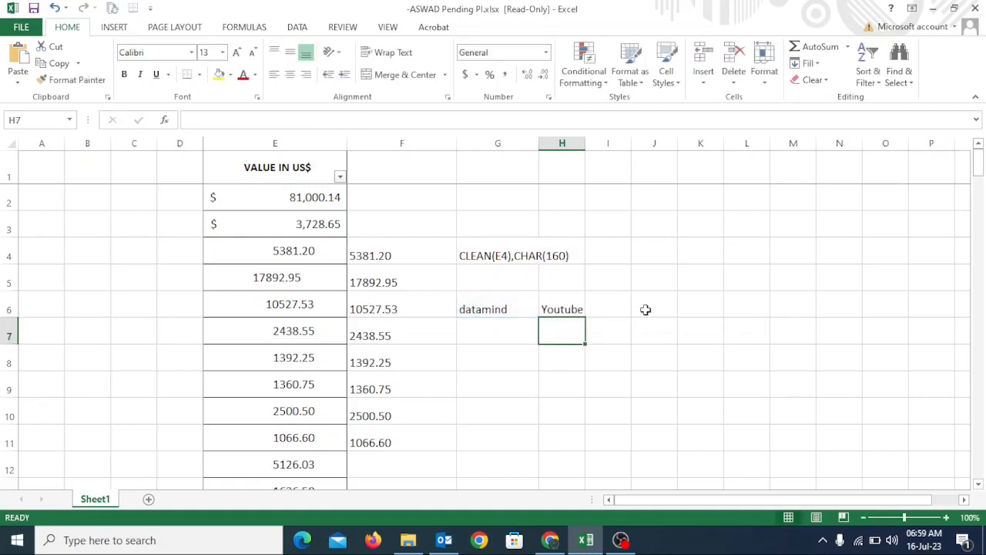
Step: Fill the datamind text from G6 down to G9 and the SUBSTITUTE formula from H6 down to H9
{"action": "left_click", "coordinate": [574, 310]}
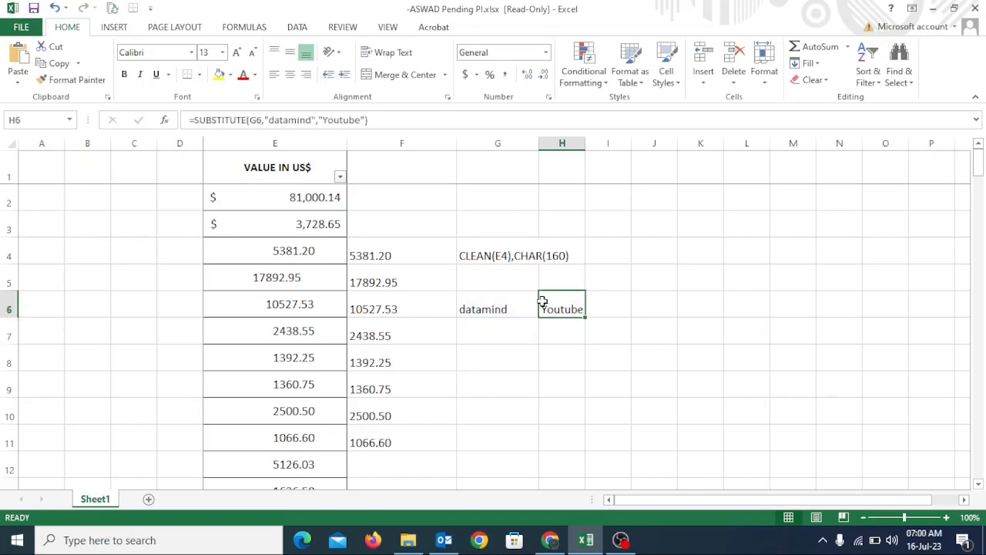
{"action": "left_click", "coordinate": [522, 313]}
{"action": "left_click_drag", "start_coordinate": [539, 317], "coordinate": [540, 399]}
{"action": "left_click", "coordinate": [513, 330]}
{"action": "left_click", "coordinate": [570, 311]}
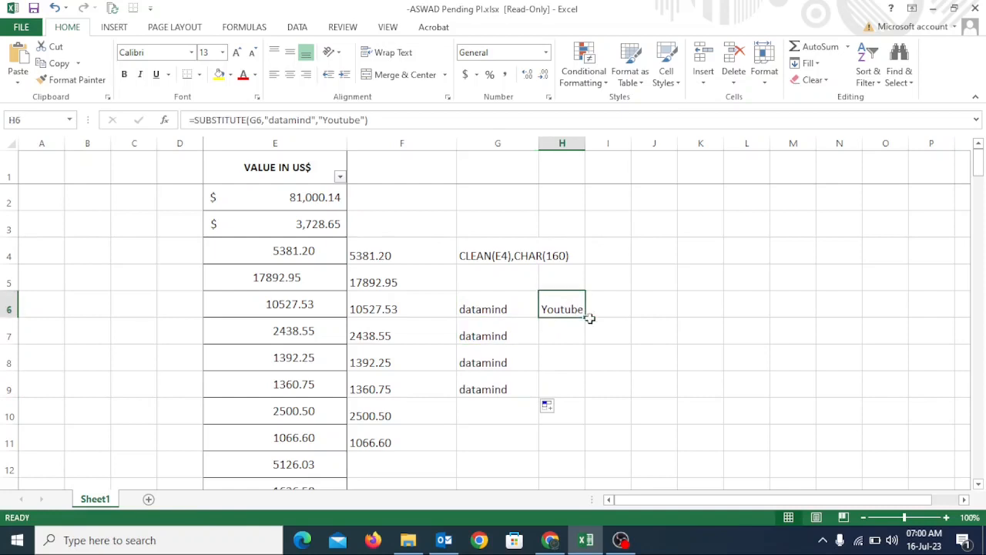
{"action": "left_click_drag", "start_coordinate": [588, 318], "coordinate": [582, 398]}
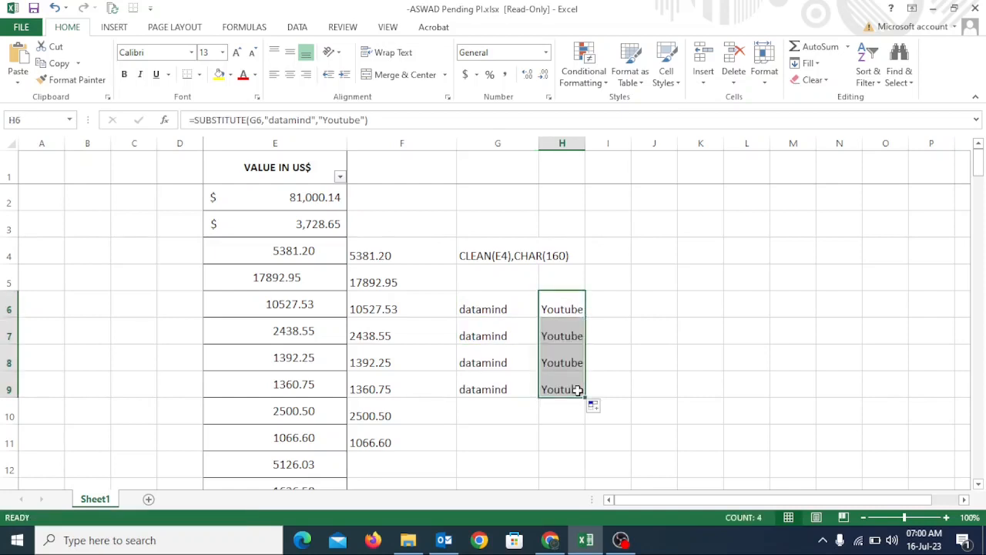
{"action": "left_click", "coordinate": [569, 342]}
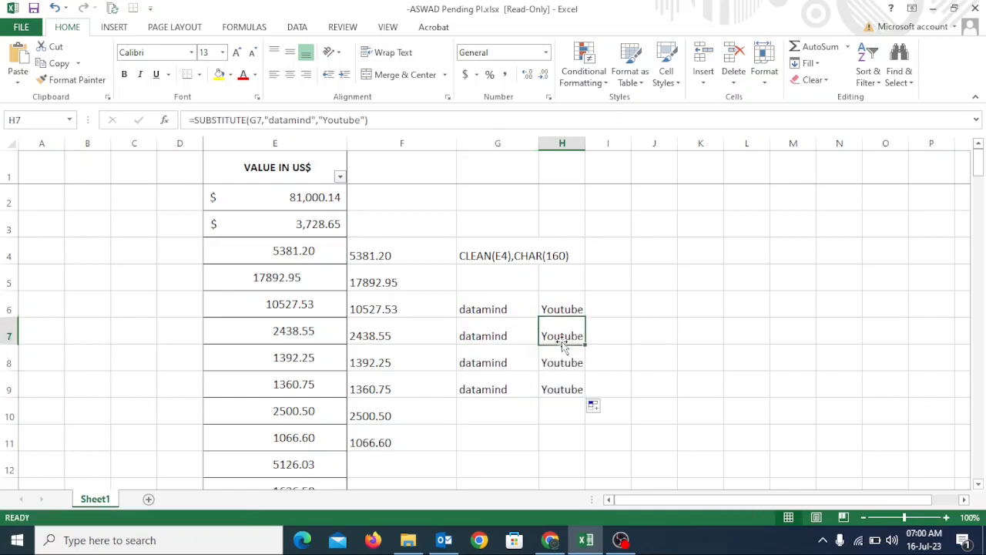
Step: Examine the CLEAN(E4),CHAR(160) arguments and the empty replacement text in the F4 formula, leaving the formula as it is
{"action": "left_click", "coordinate": [388, 255]}
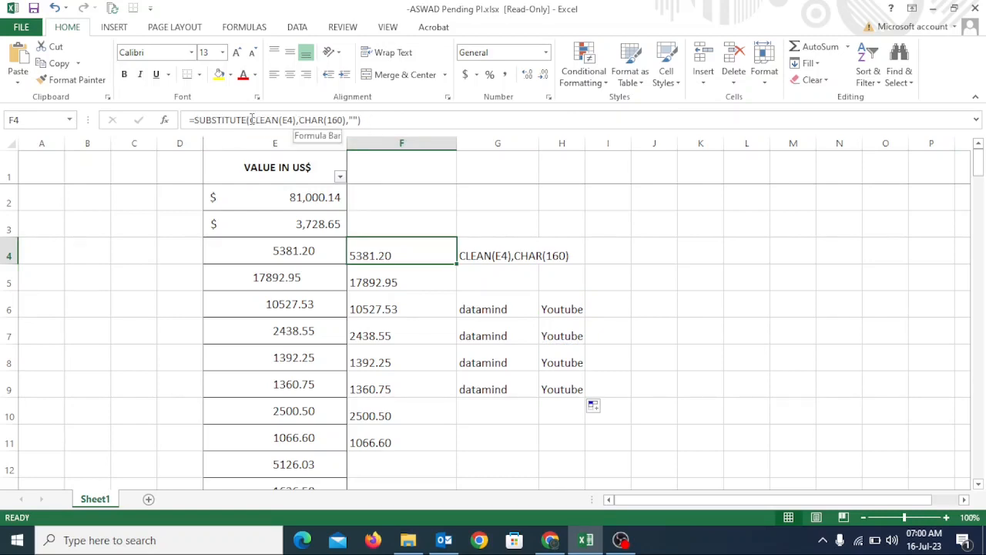
{"action": "left_click_drag", "start_coordinate": [251, 119], "coordinate": [346, 119]}
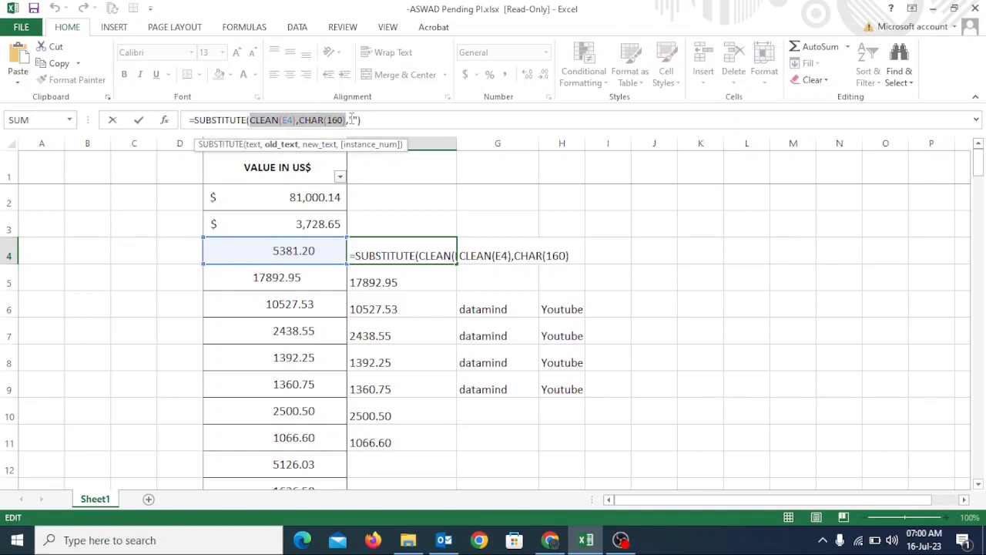
{"action": "left_click_drag", "start_coordinate": [349, 119], "coordinate": [359, 120]}
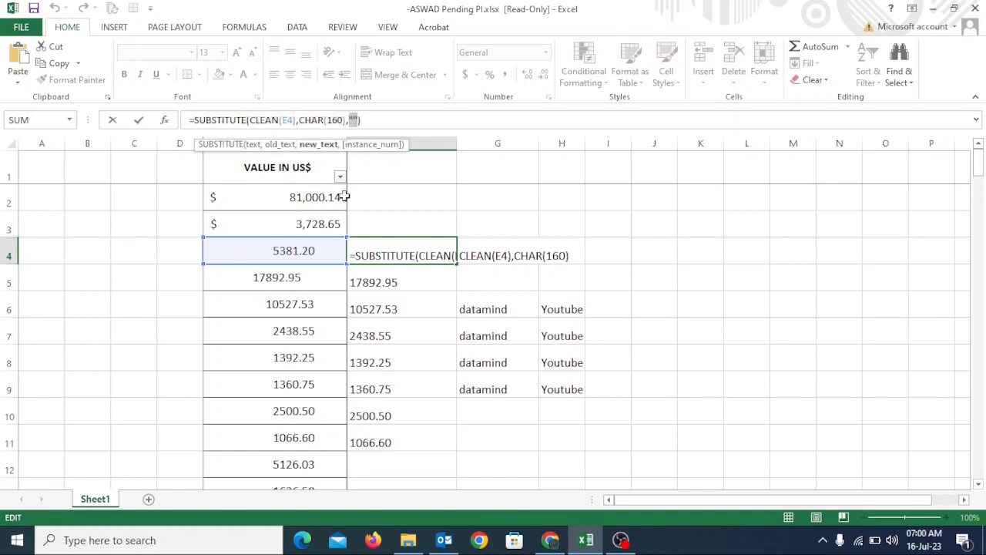
{"action": "left_click", "coordinate": [372, 118]}
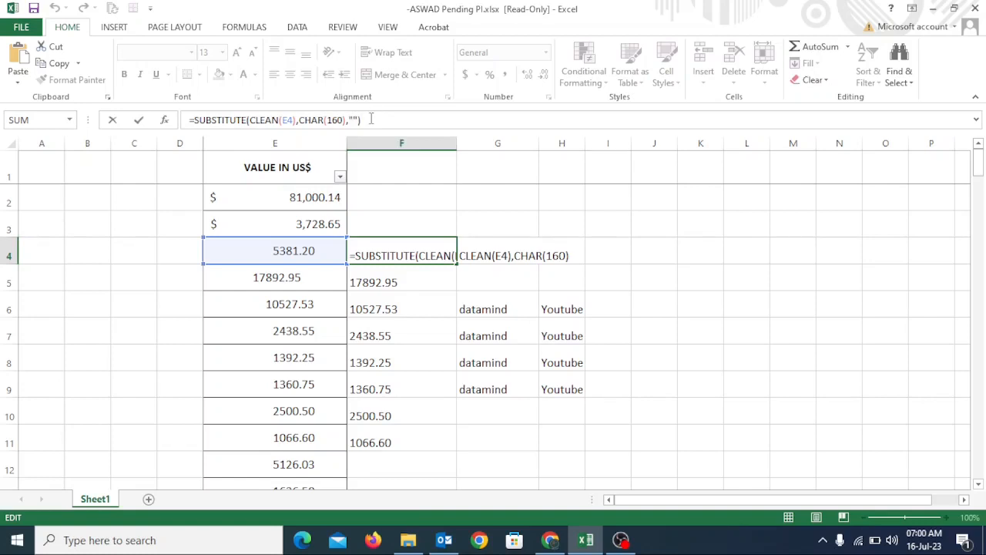
{"action": "key", "text": "Return"}
Step: Fill the SUBSTITUTE formula from F4 down to F150, check the formula in F146, and return to F4
{"action": "left_click", "coordinate": [389, 243]}
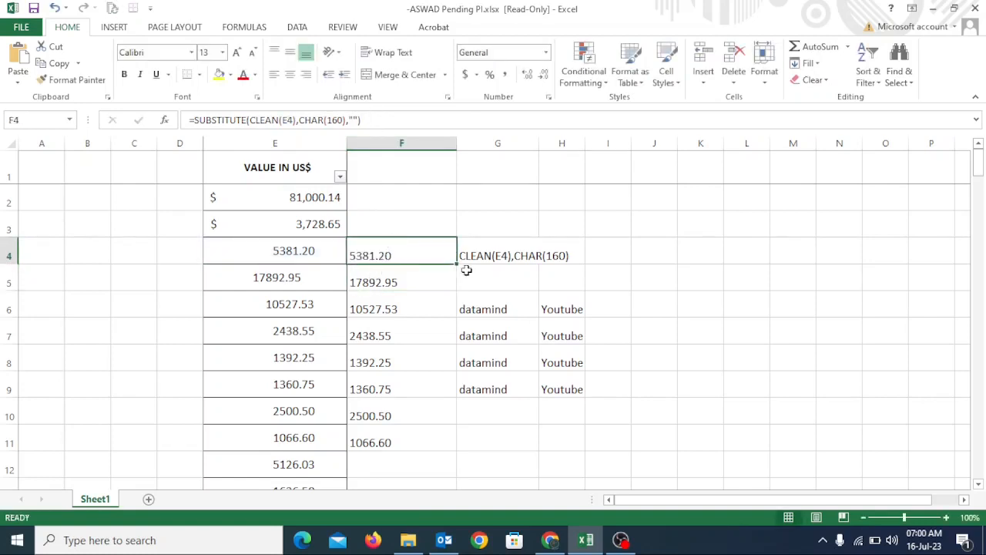
{"action": "left_click_drag", "start_coordinate": [458, 262], "coordinate": [394, 454]}
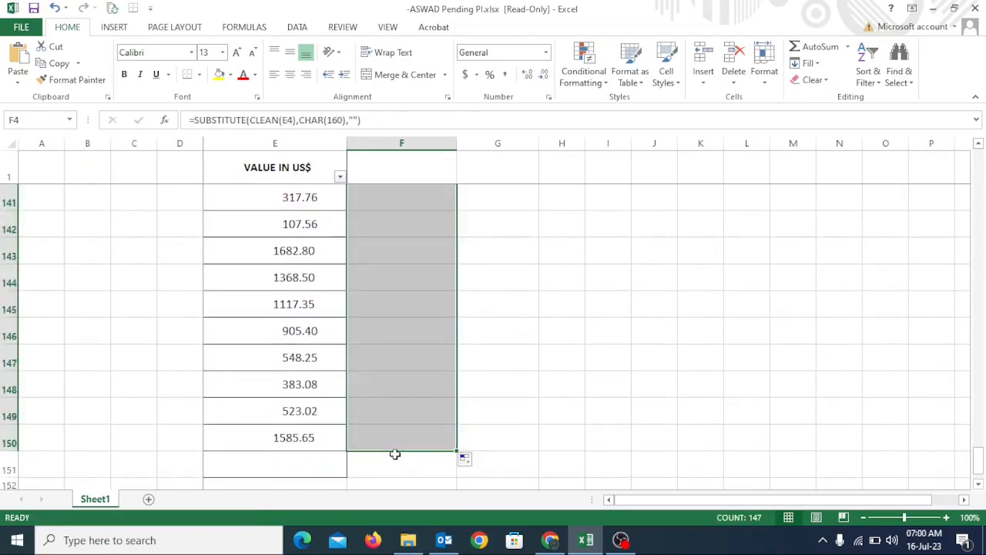
{"action": "left_click", "coordinate": [399, 337]}
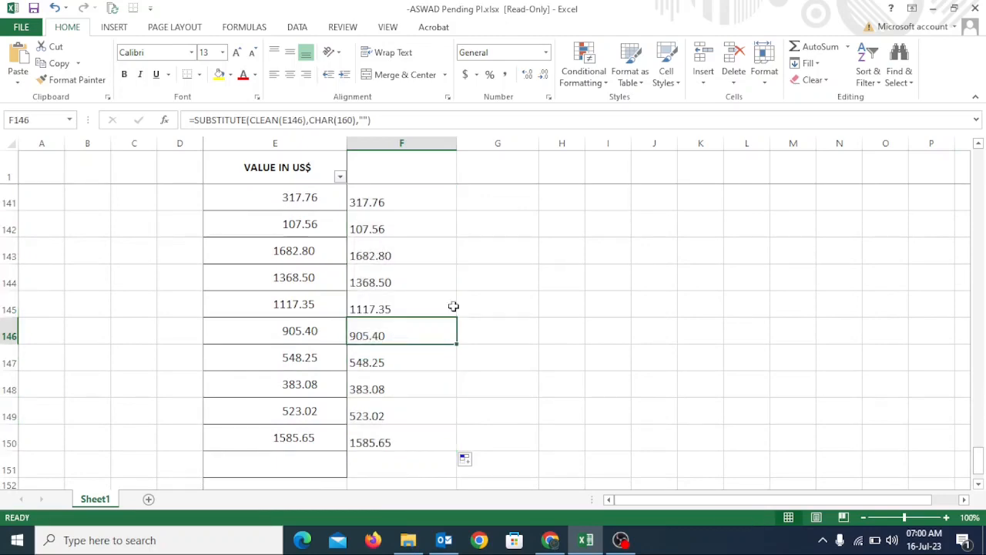
{"action": "scroll", "coordinate": [417, 227], "scroll_direction": "up", "scroll_amount": 20}
{"action": "scroll", "coordinate": [417, 226], "scroll_direction": "up", "scroll_amount": 14}
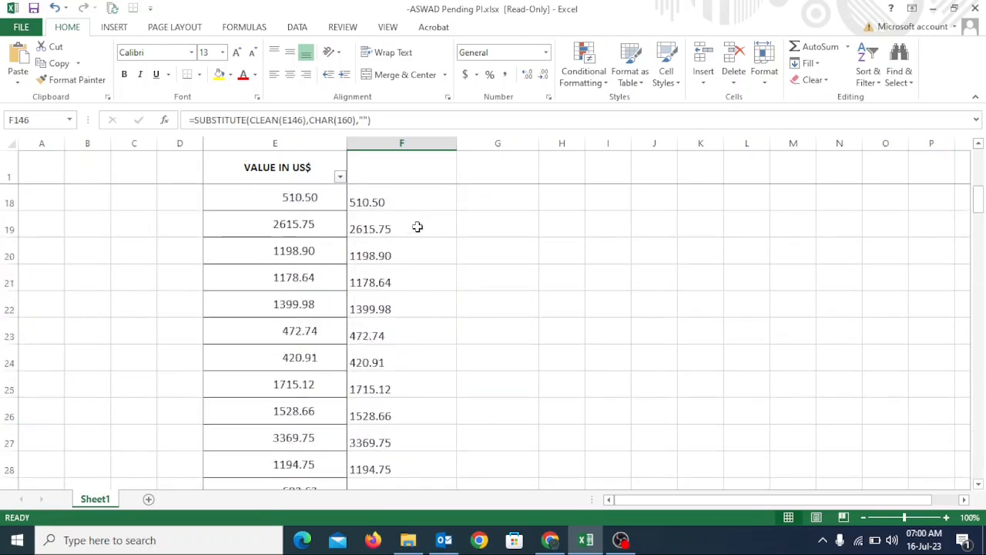
{"action": "left_click", "coordinate": [391, 245]}
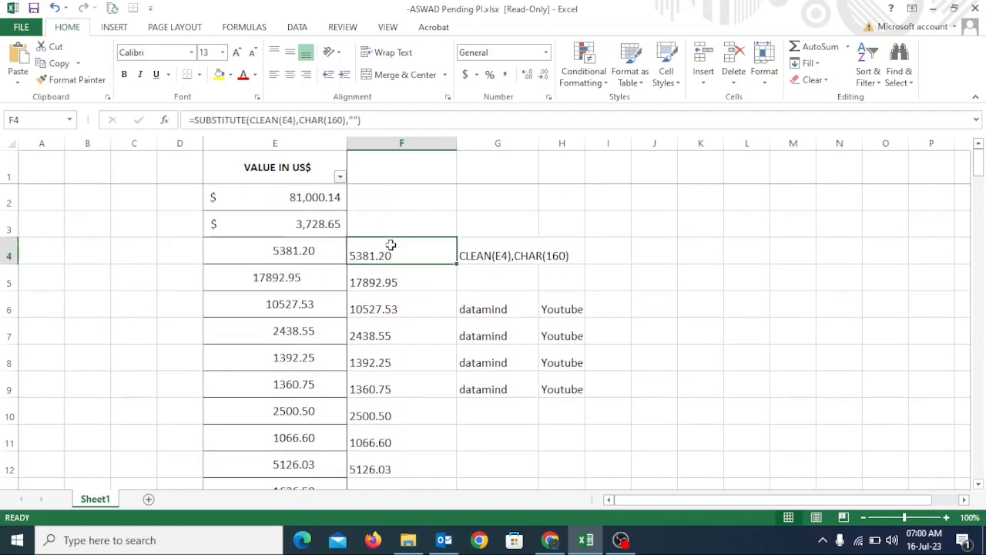